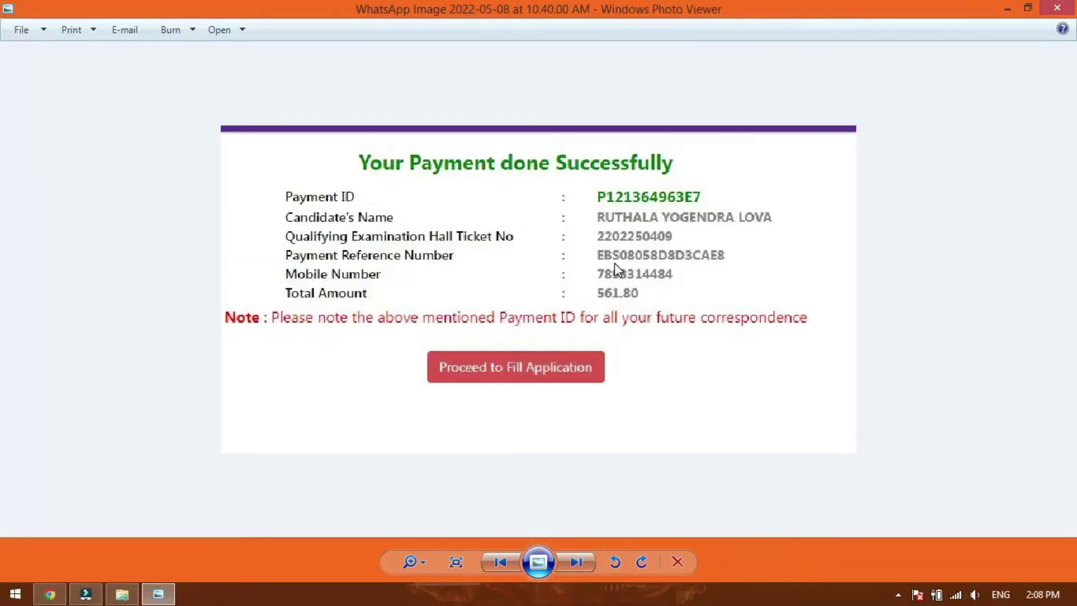
Bring the browser forward and open the Step-3 Fill Application form on the EAPCET home page.
scroll(542, 311, "down", 1)
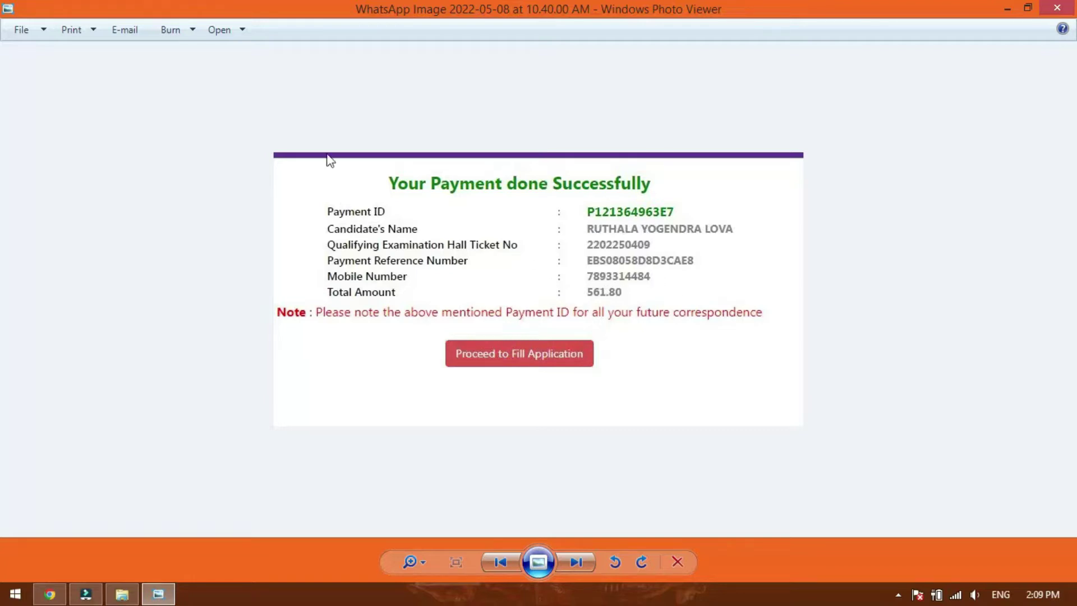
left_click(50, 593)
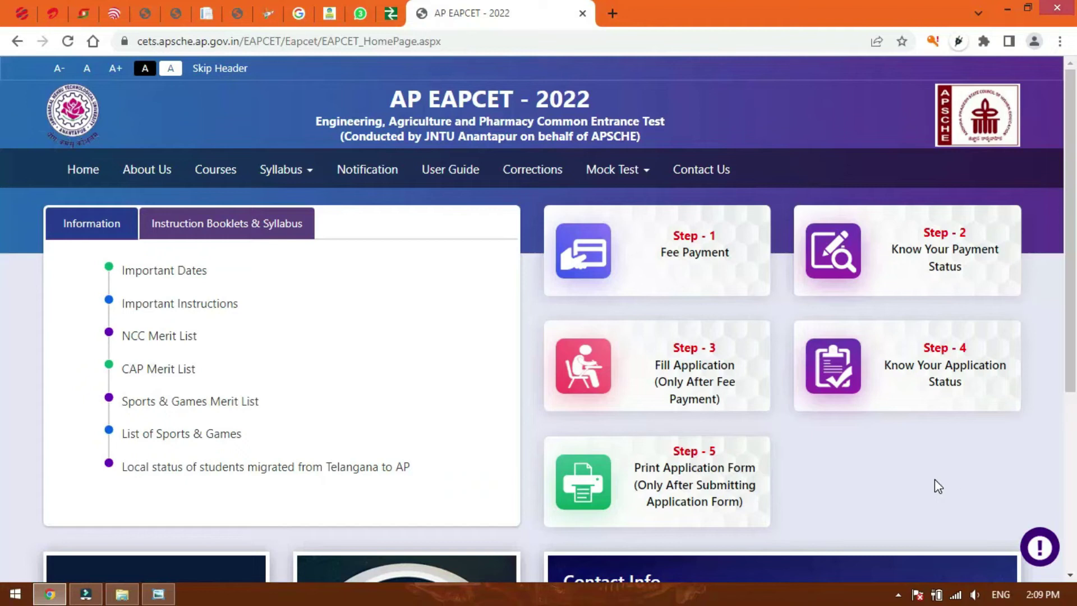
left_click(690, 372)
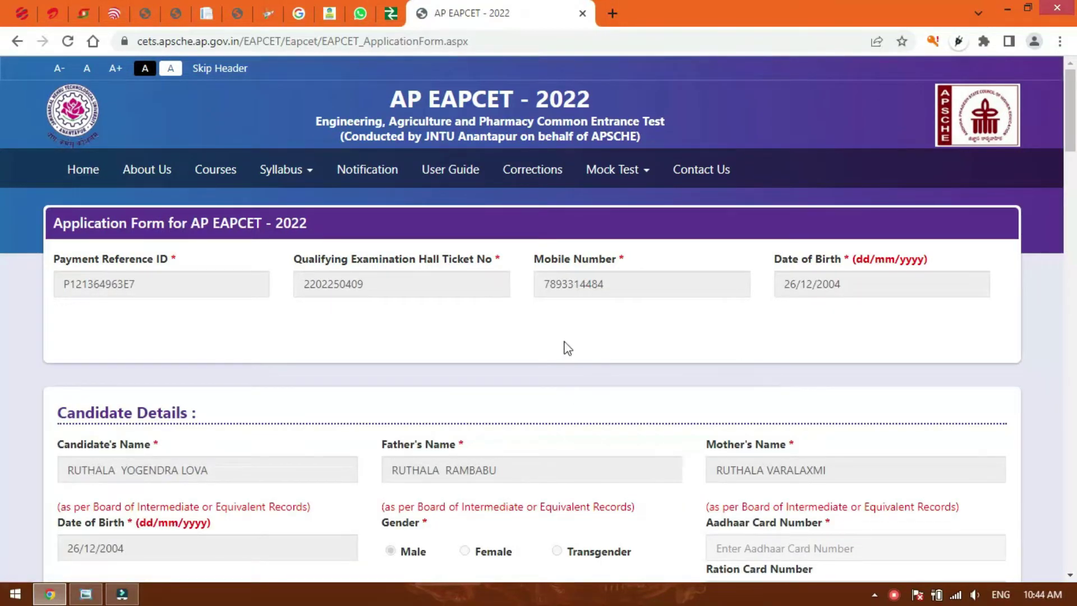
scroll(577, 343, "down", 3)
Enter the candidate's Aadhaar, ration card and caste certificate numbers.
scroll(751, 380, "down", 2)
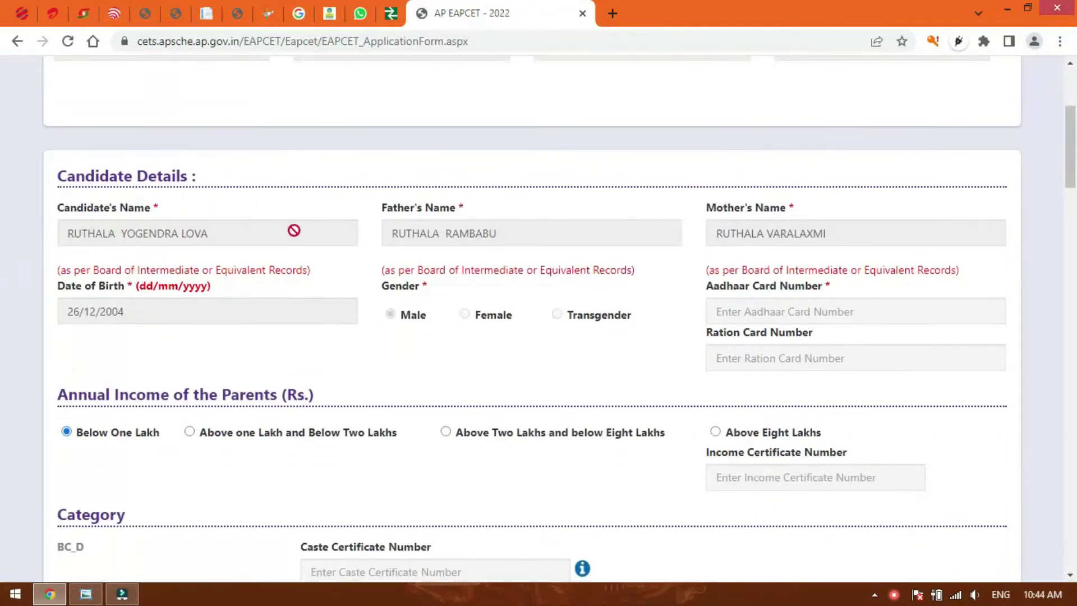
left_click(812, 311)
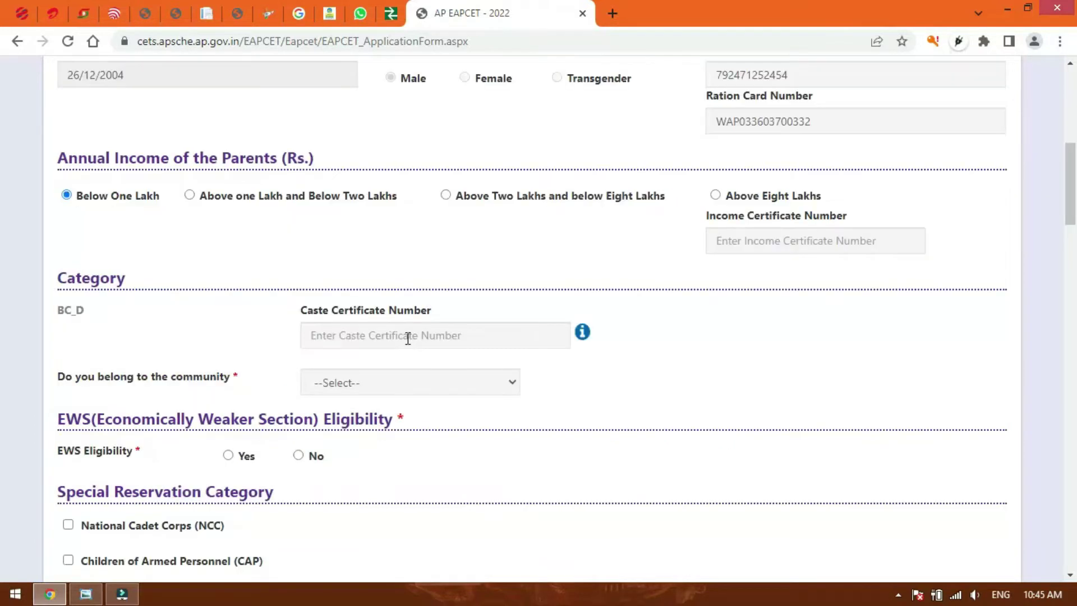
scroll(409, 336, "down", 3)
left_click(463, 259)
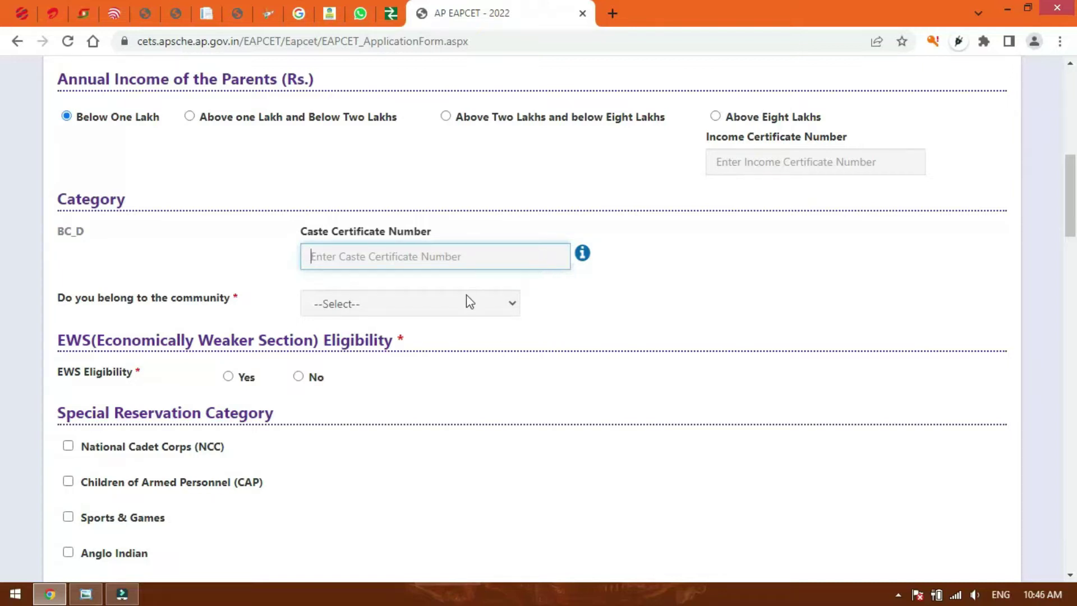
Set community to NONE and EWS eligibility to No, with income Below One Lakh and Non-Minority.
left_click(452, 308)
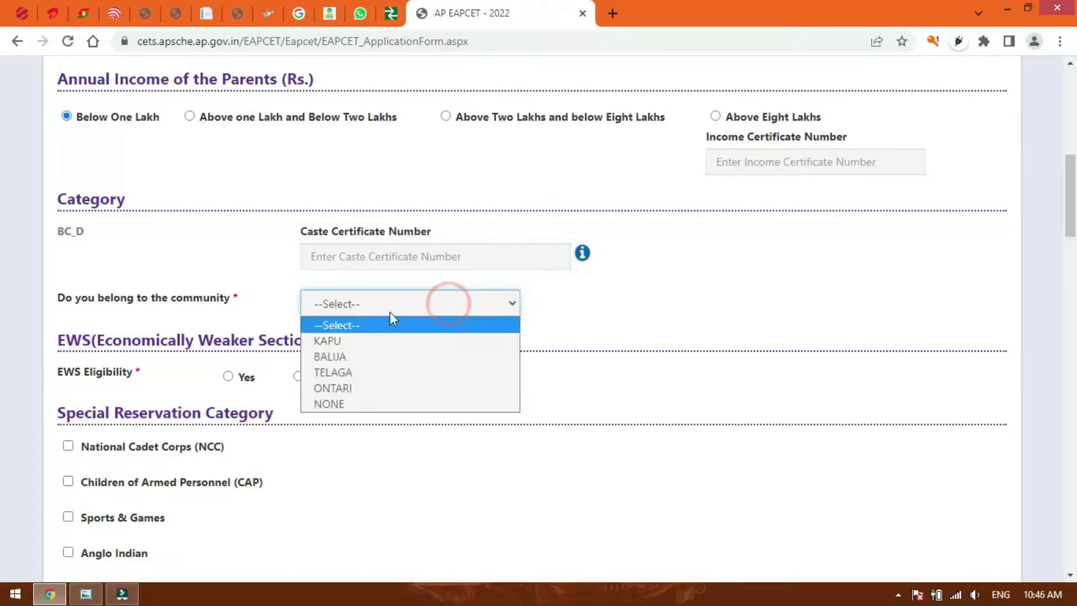
left_click(382, 404)
left_click(650, 290)
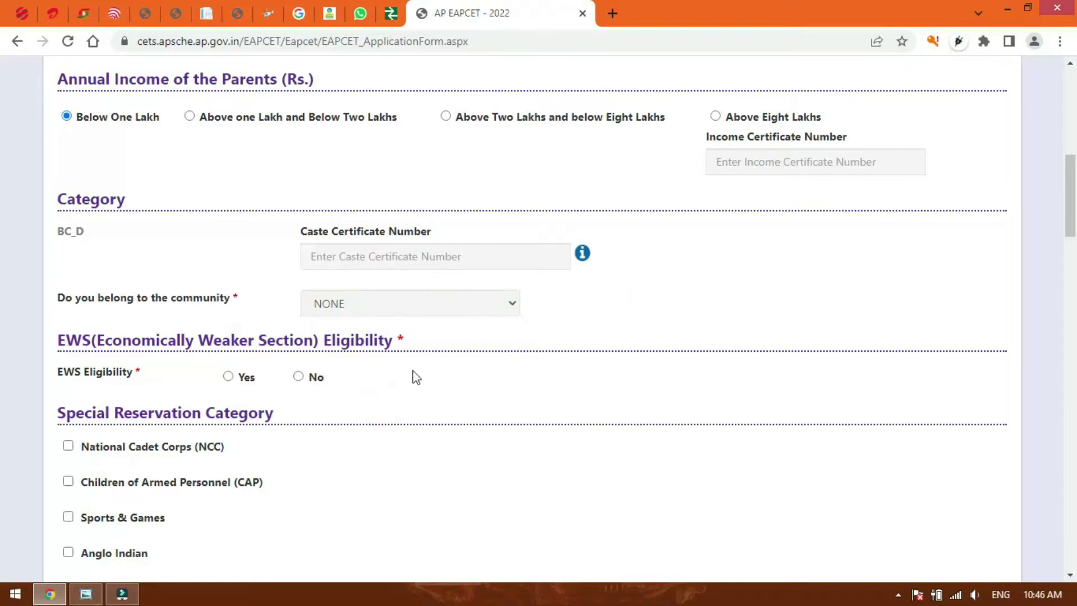
left_click(297, 377)
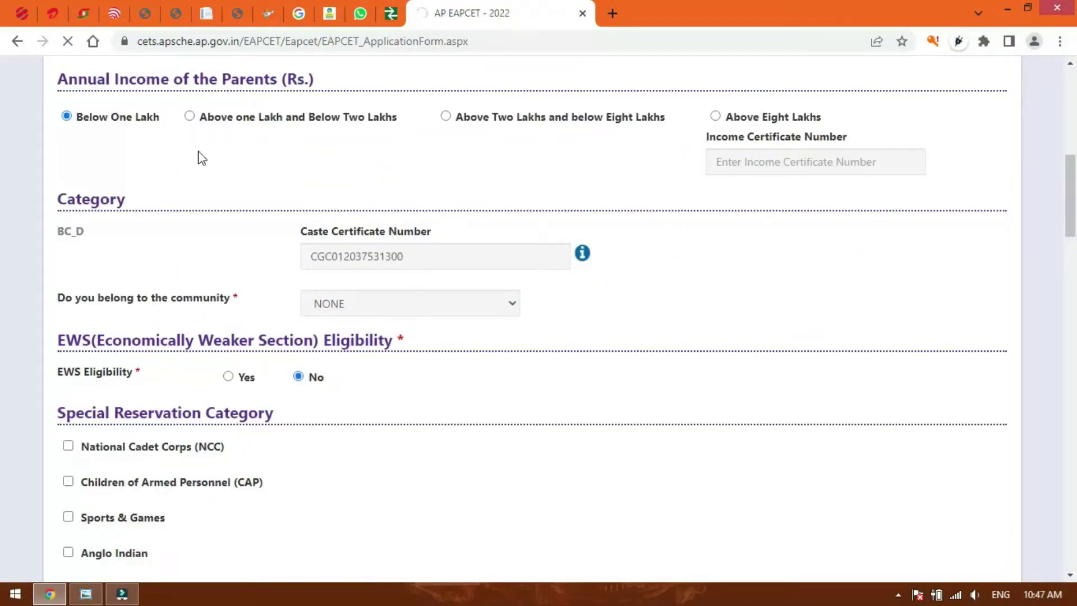
scroll(559, 265, "down", 3)
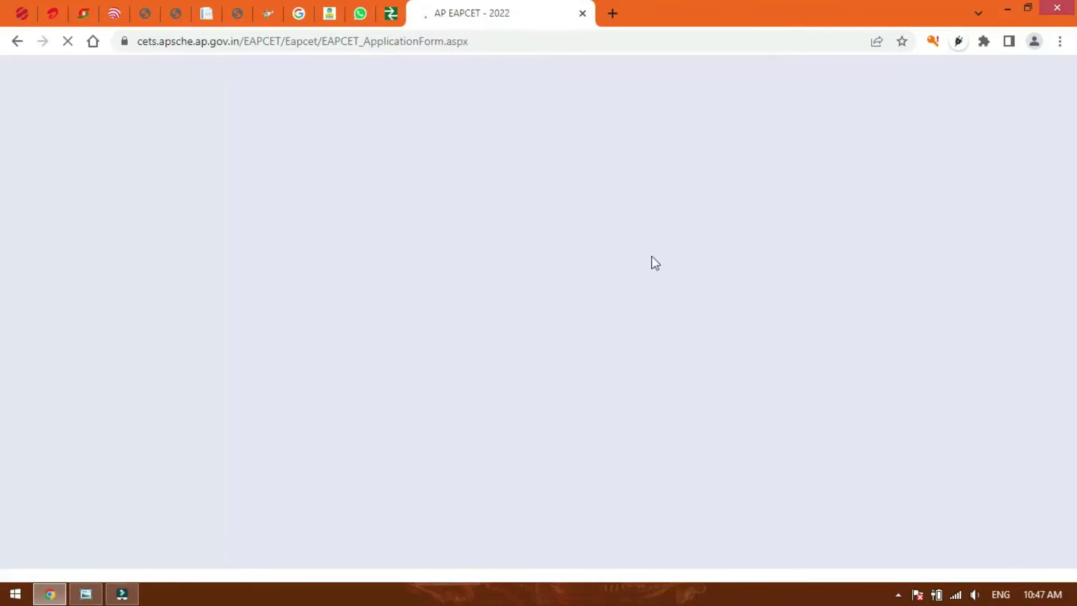
scroll(505, 423, "down", 3)
scroll(521, 393, "up", 5)
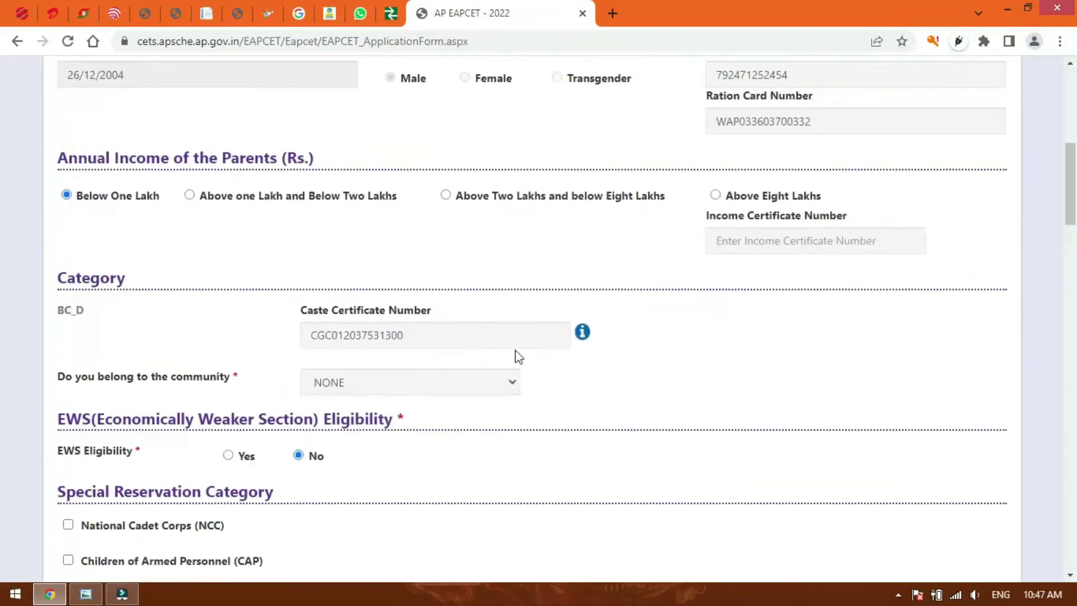
left_click(715, 347)
scroll(699, 385, "down", 4)
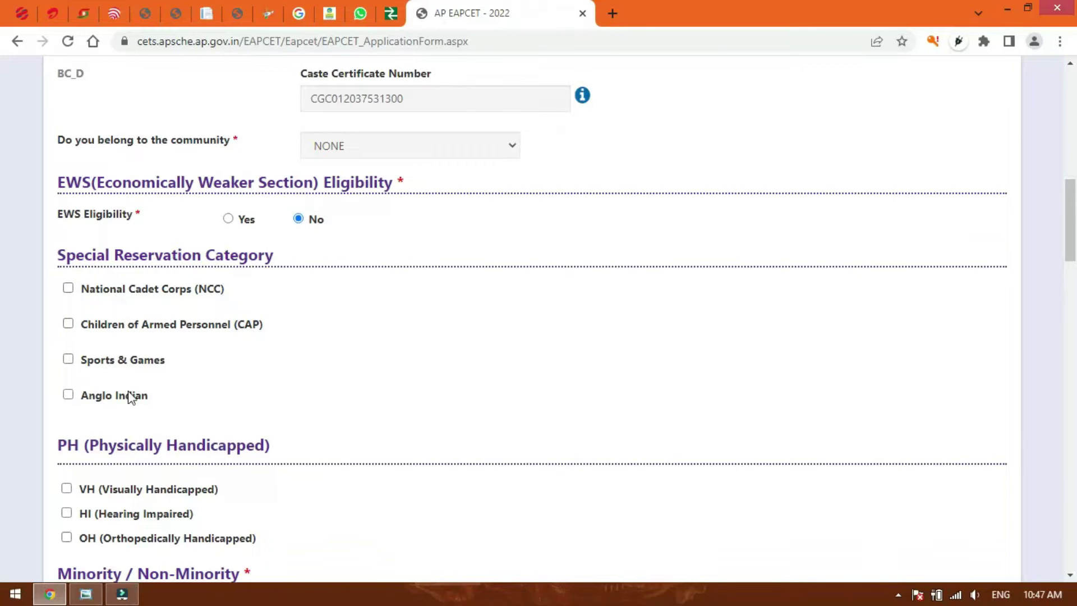
scroll(124, 391, "down", 3)
scroll(233, 393, "down", 4)
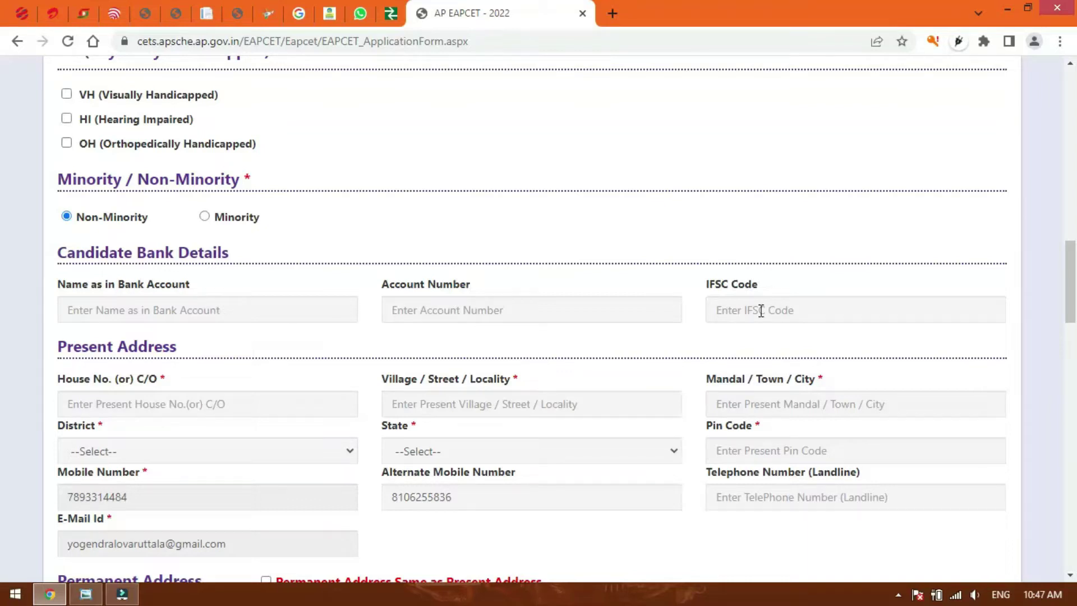
Enter the account holder's name, bank details and the present-address house number.
left_click(282, 310)
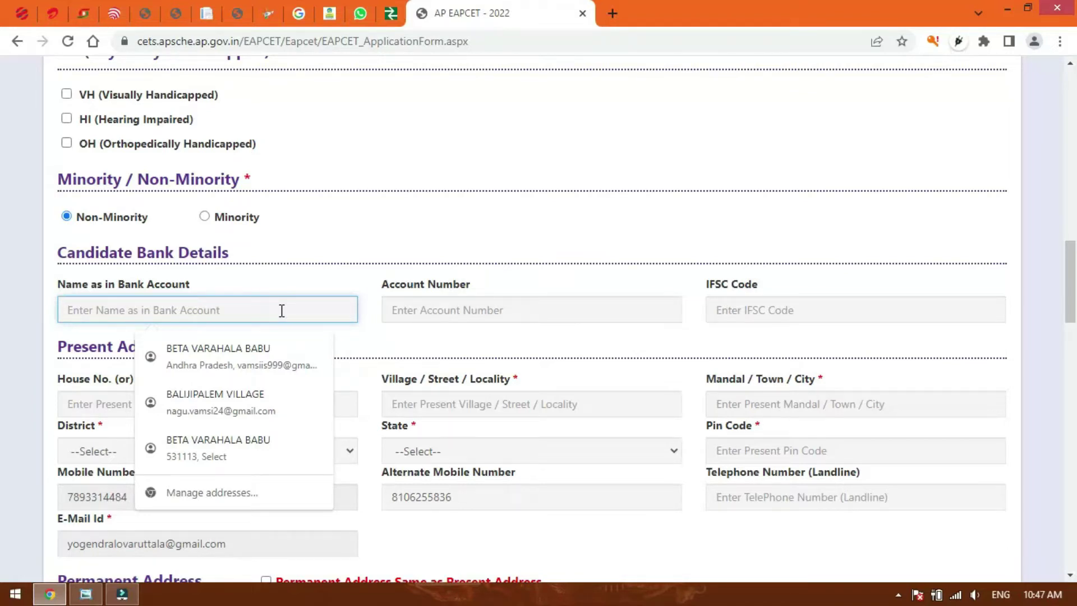
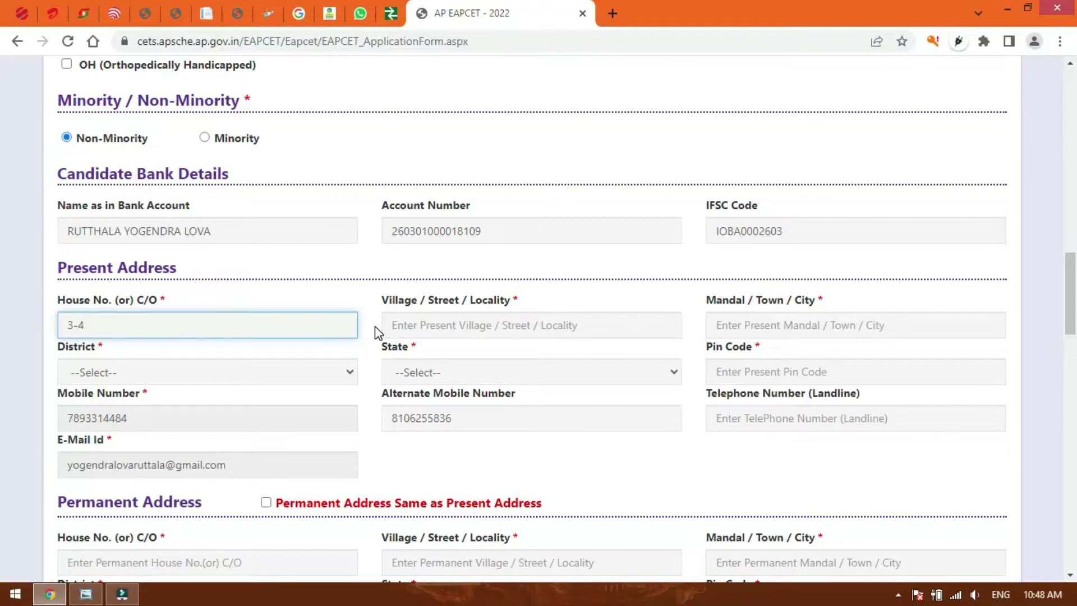
Fill in the present-address village/street and mandal/town, correcting a typo in the village name.
left_click(466, 327)
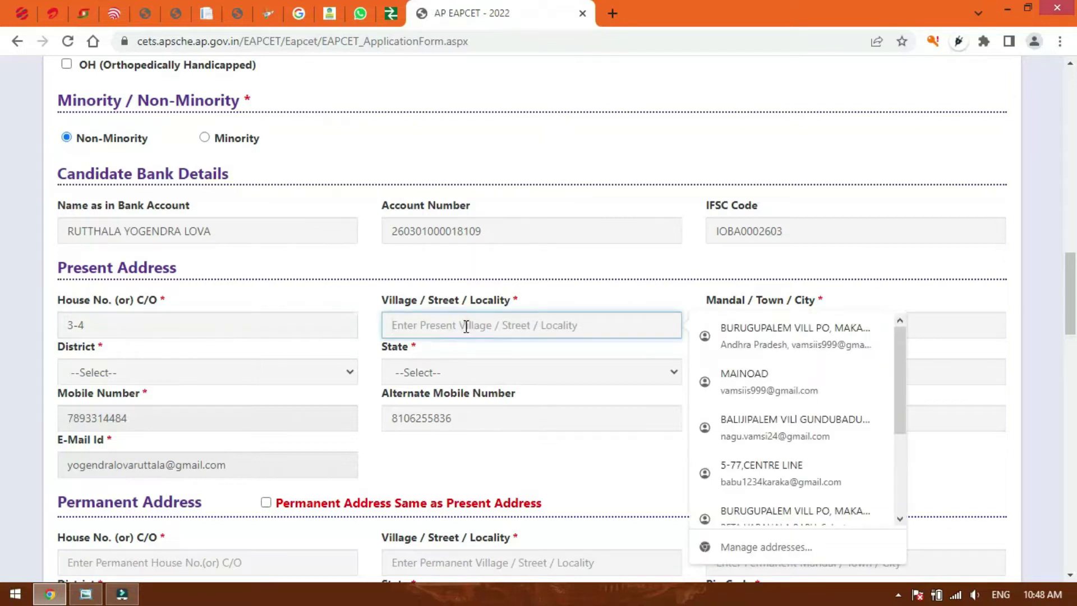
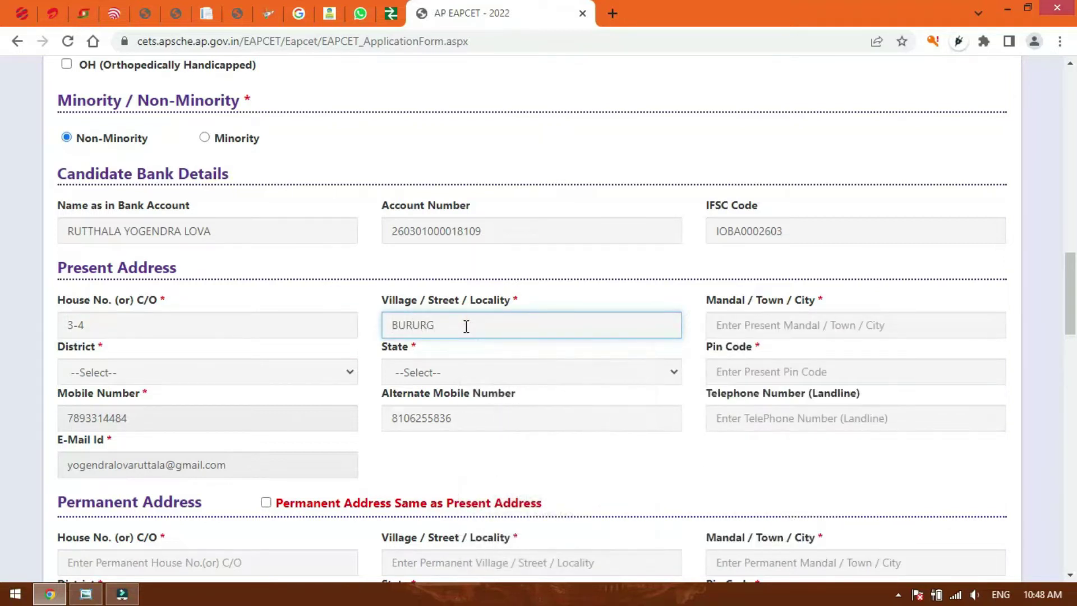
key("Tab")
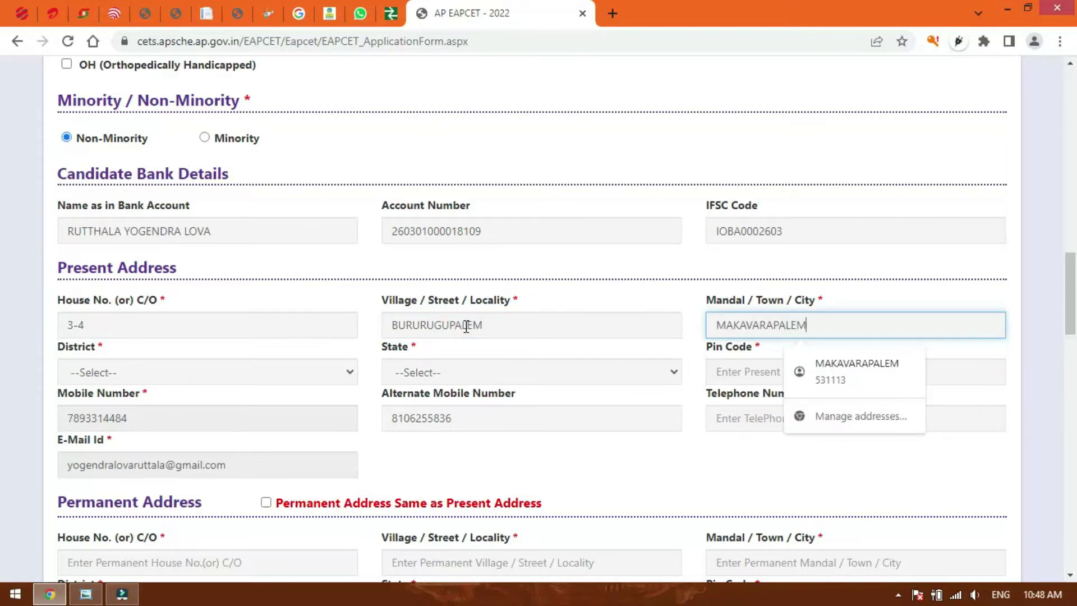
key("Tab")
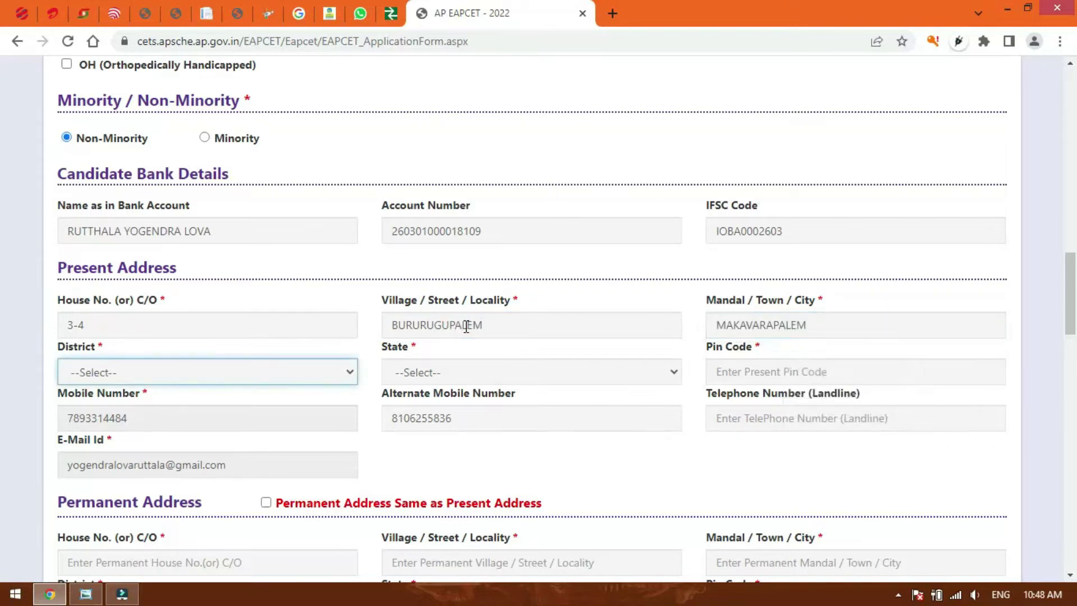
Set district Anakapalli and state ANDHRA PRADESH, make the permanent address the same, and save the address in Chrome.
left_click(254, 379)
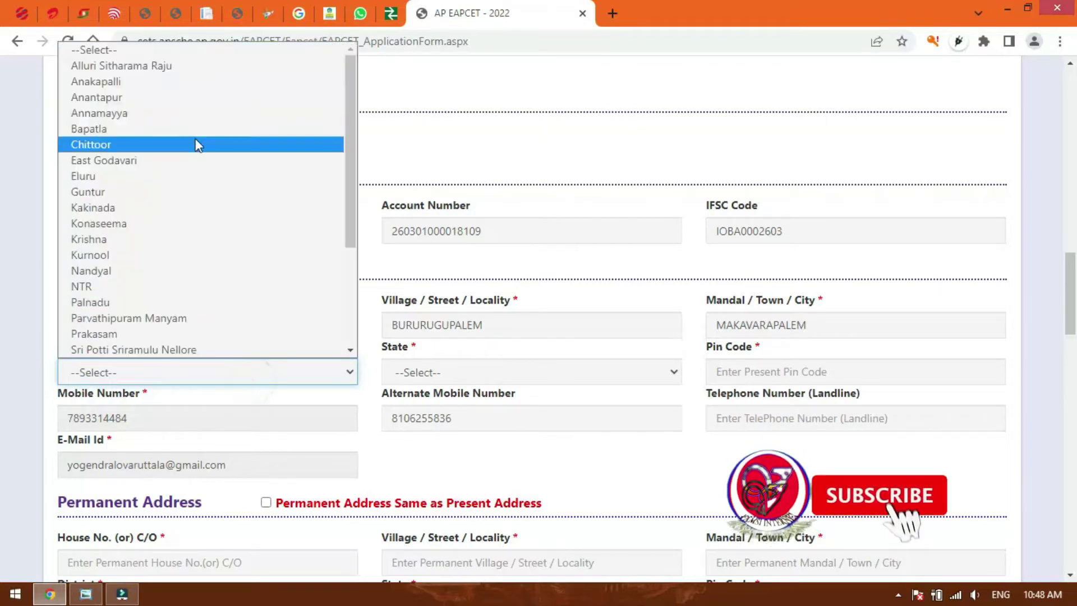
left_click(160, 82)
left_click(469, 371)
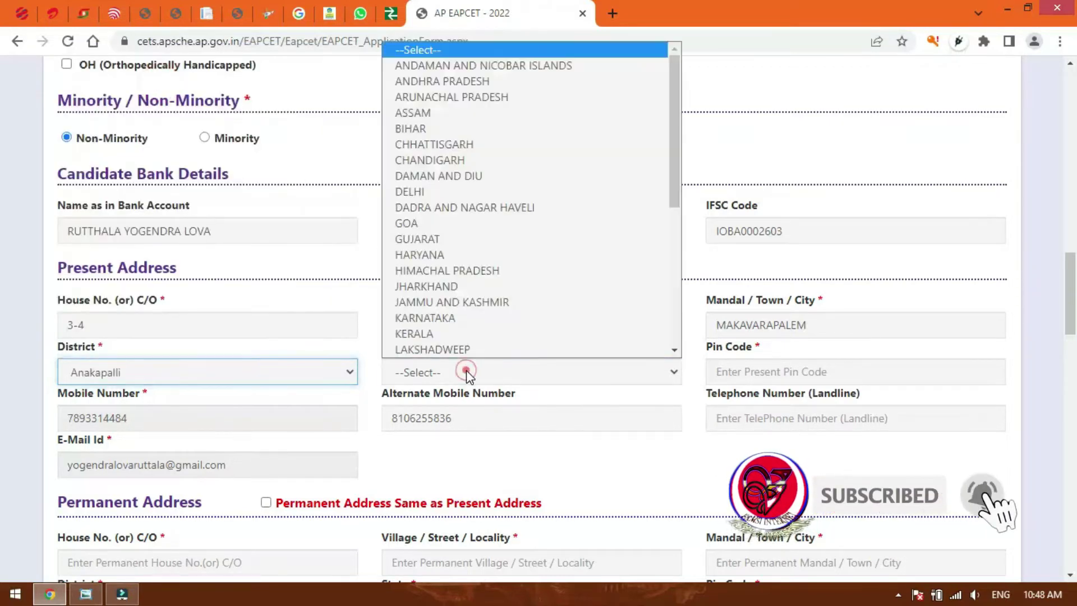
left_click(442, 81)
scroll(336, 196, "down", 5)
left_click(265, 187)
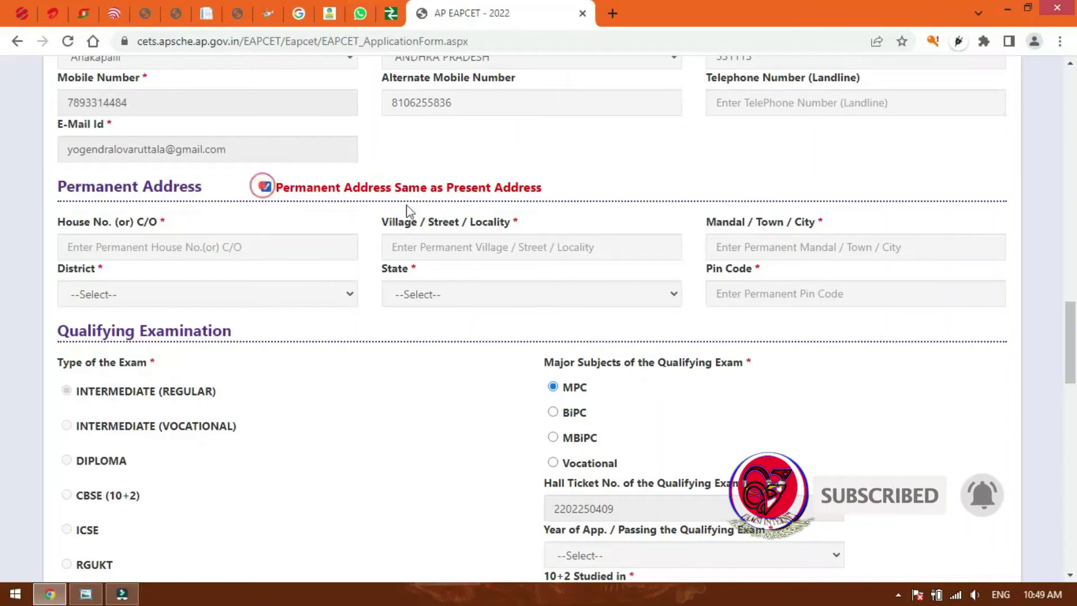
left_click(791, 250)
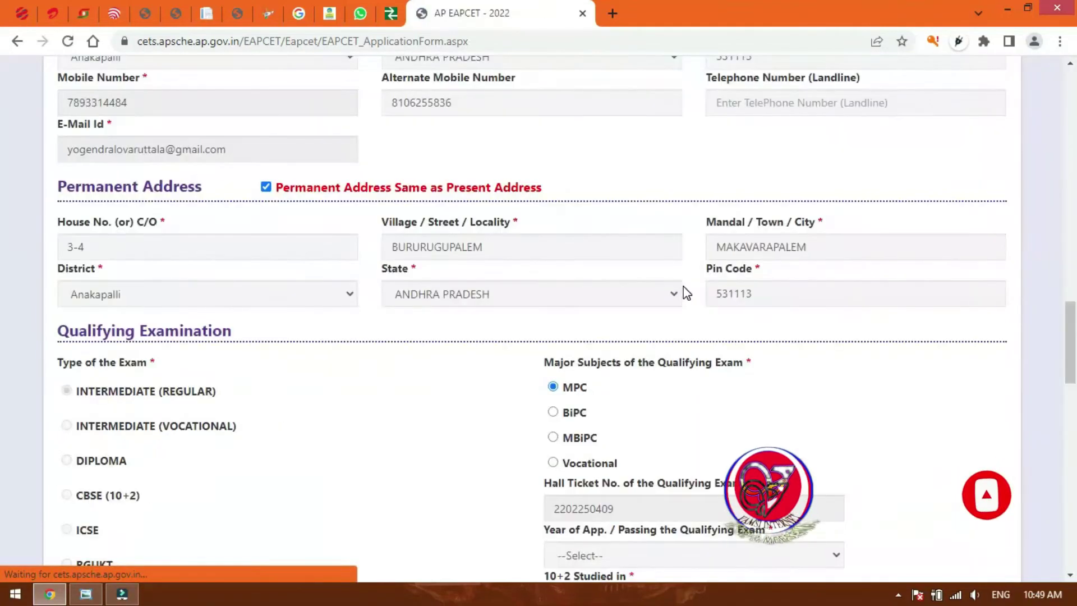
scroll(549, 325, "down", 1)
scroll(548, 326, "up", 1)
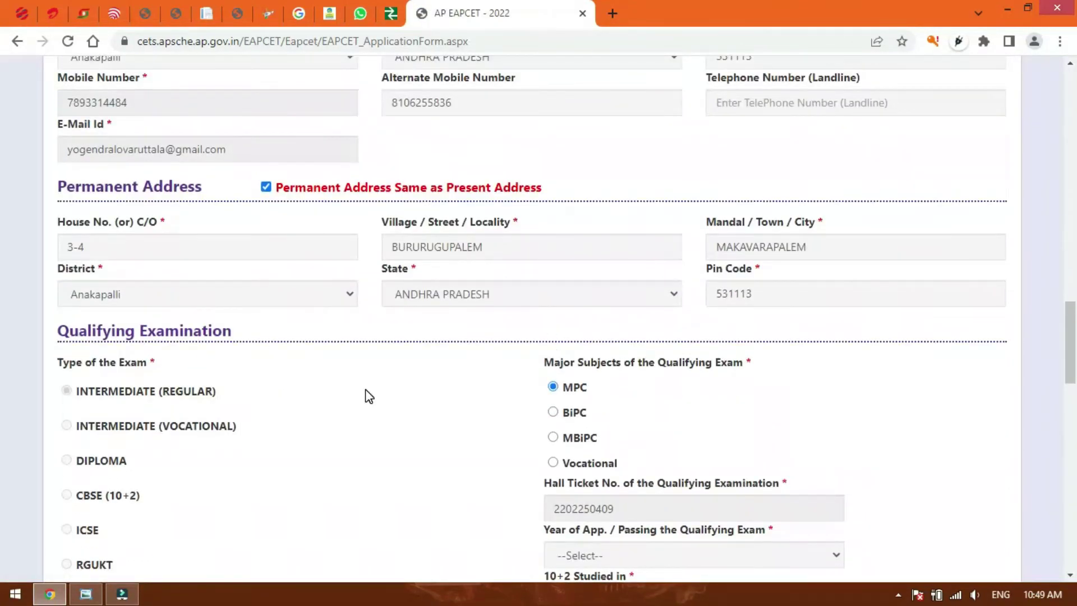
scroll(365, 396, "down", 3)
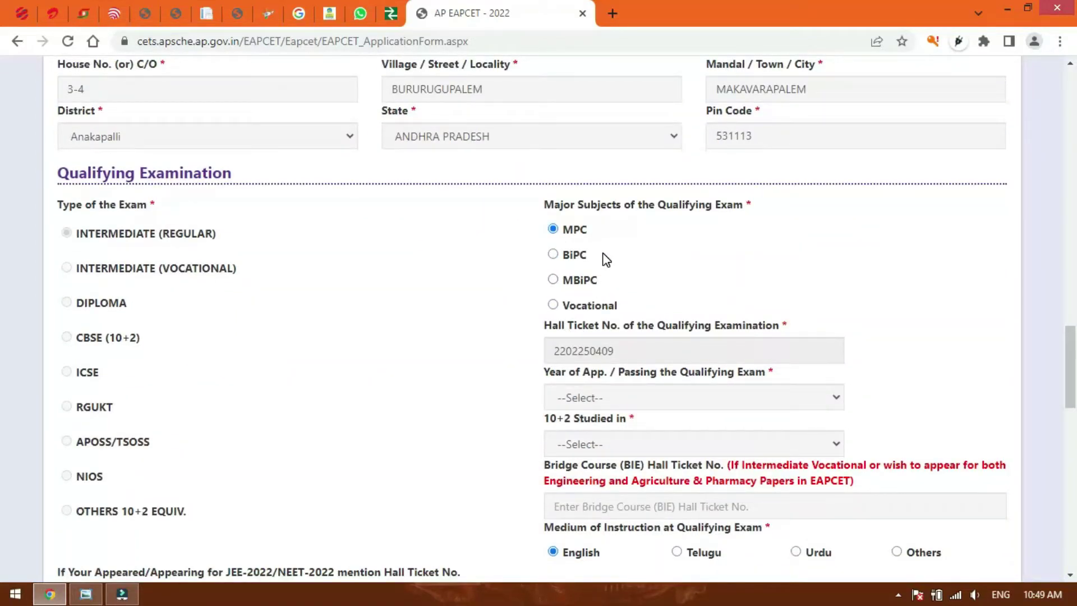
Set major subjects to BiPC, qualifying year 2022, and studied in OTHER PRIVATE JUNIOR COLLEGES.
left_click(574, 260)
scroll(496, 298, "down", 1)
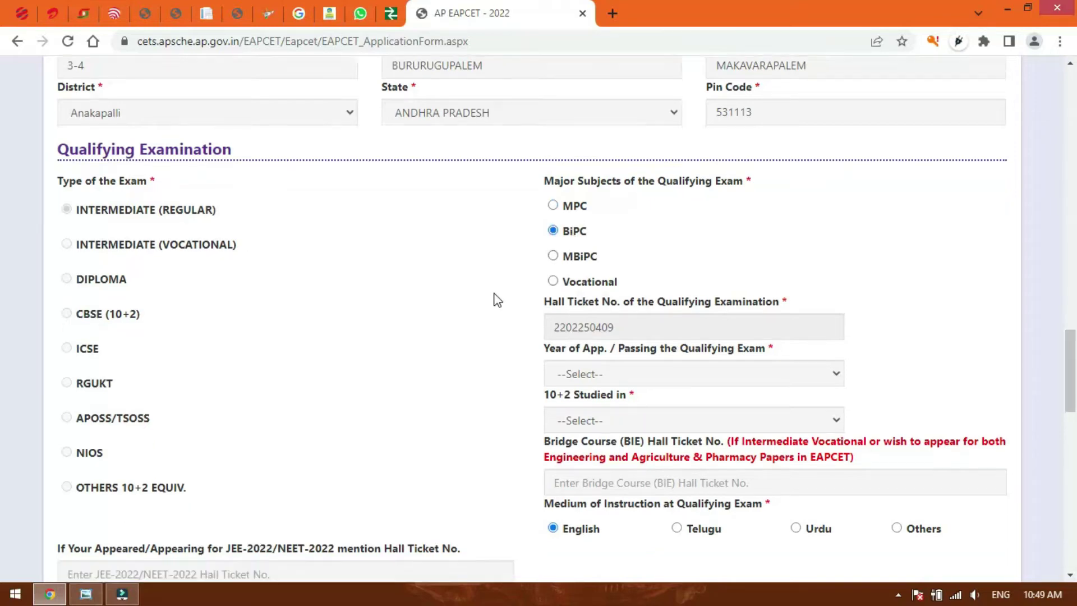
left_click(608, 319)
left_click(608, 319)
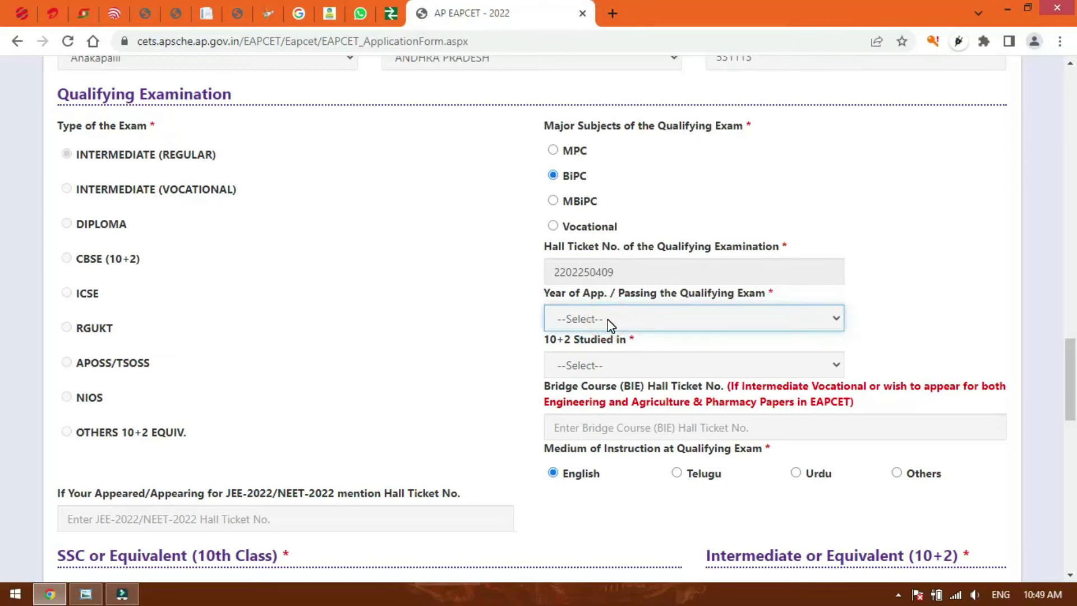
key("Down")
left_click(604, 365)
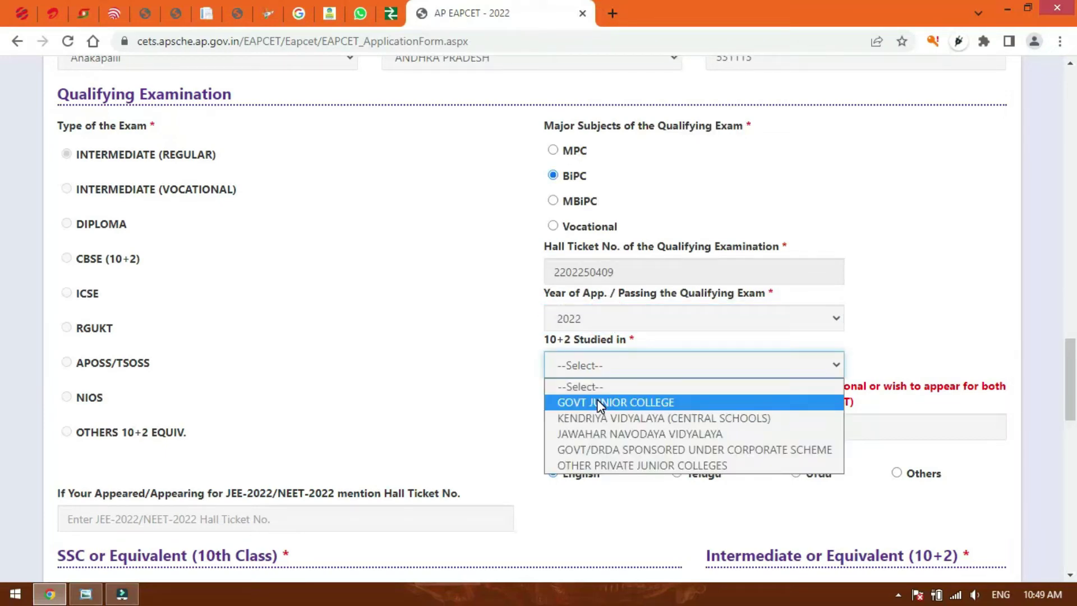
left_click(642, 465)
scroll(502, 452, "down", 3)
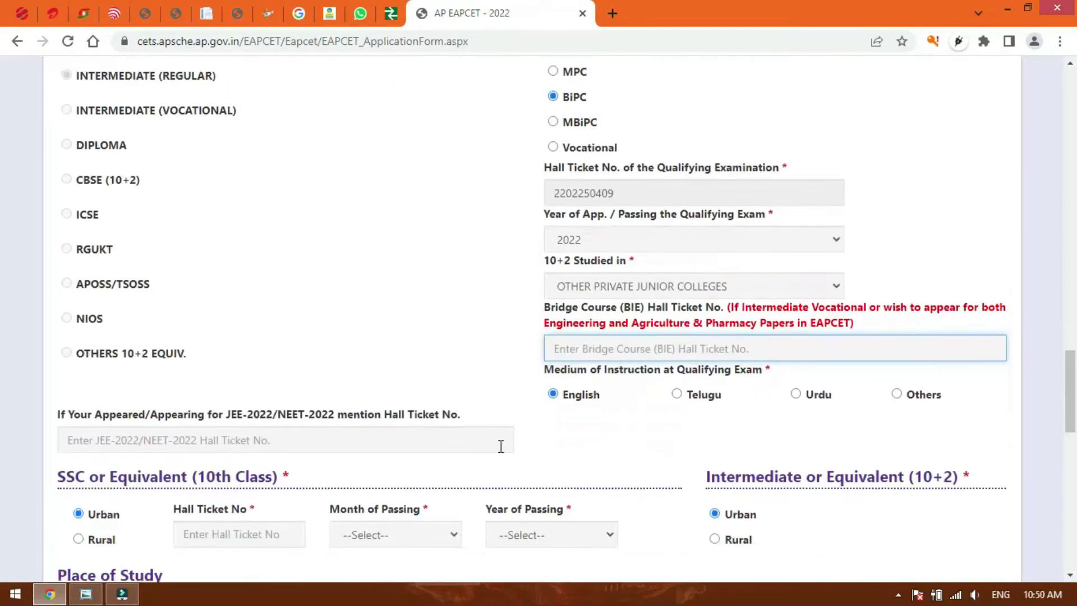
scroll(392, 404, "down", 1)
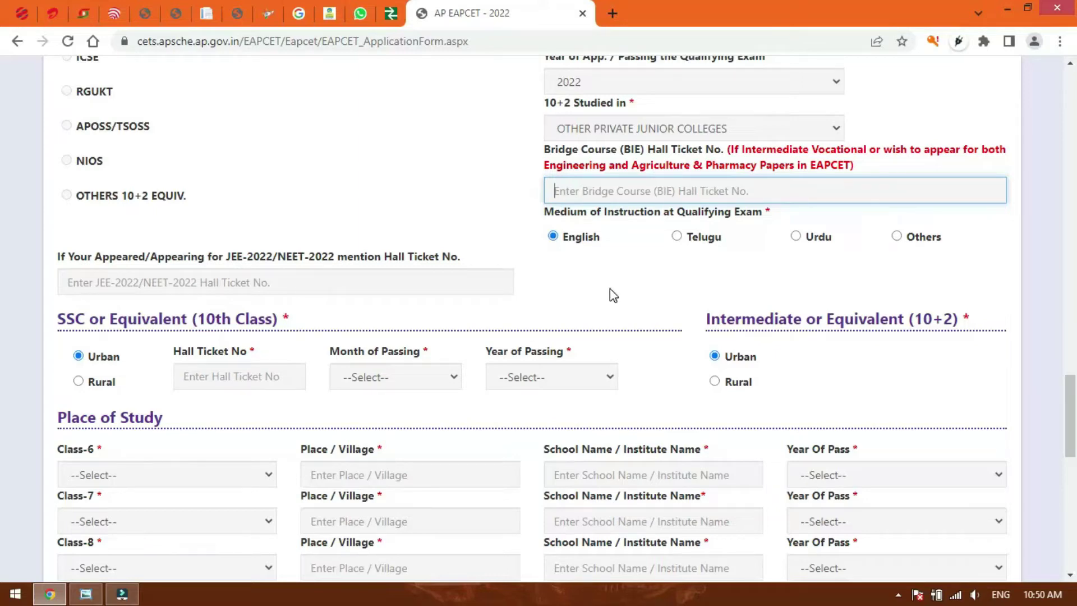
scroll(608, 297, "down", 1)
Mark SSC study area Rural, enter the SSC hall ticket number, and set passing March 2020.
left_click(715, 304)
left_click(255, 298)
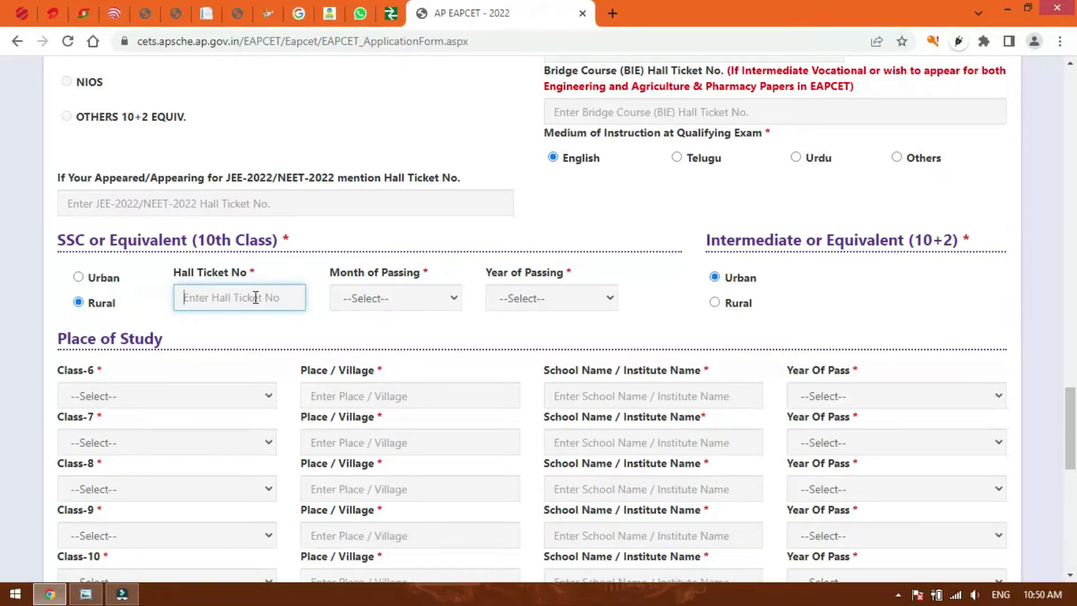
left_click(435, 298)
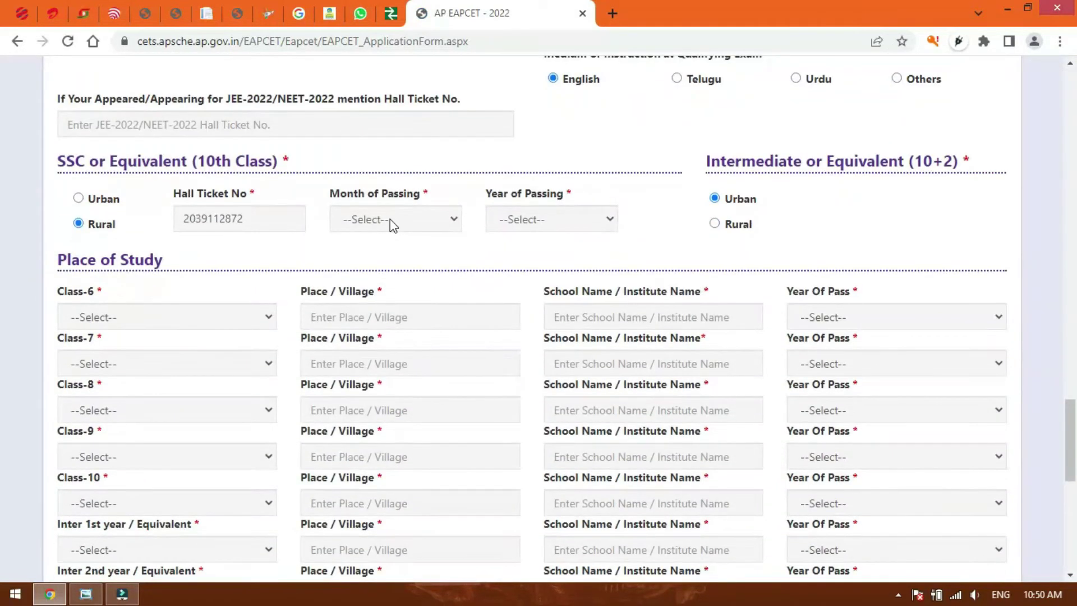
left_click(392, 219)
left_click(383, 288)
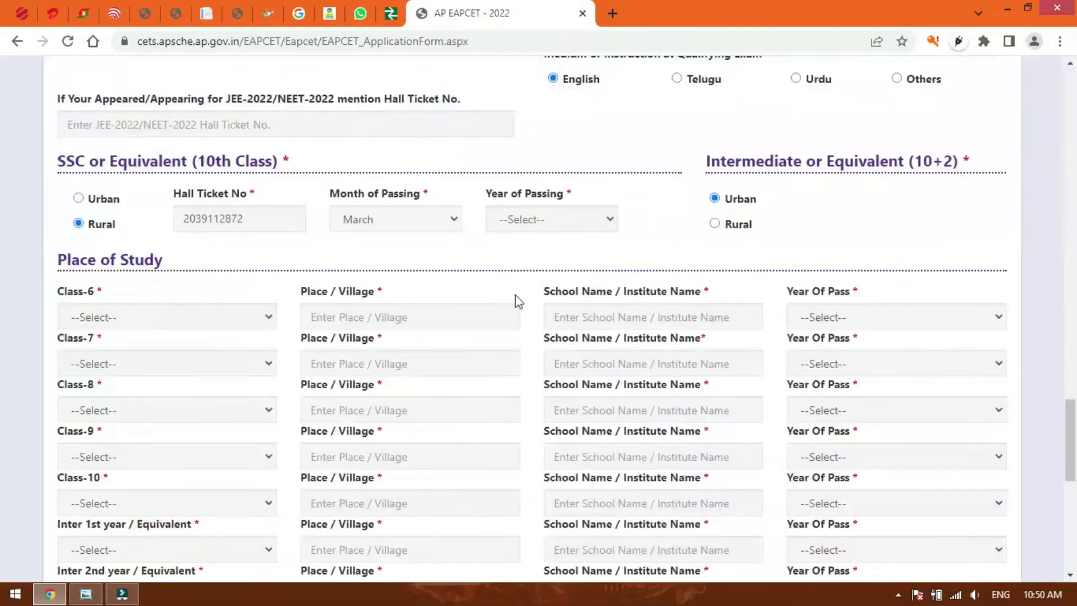
left_click(536, 221)
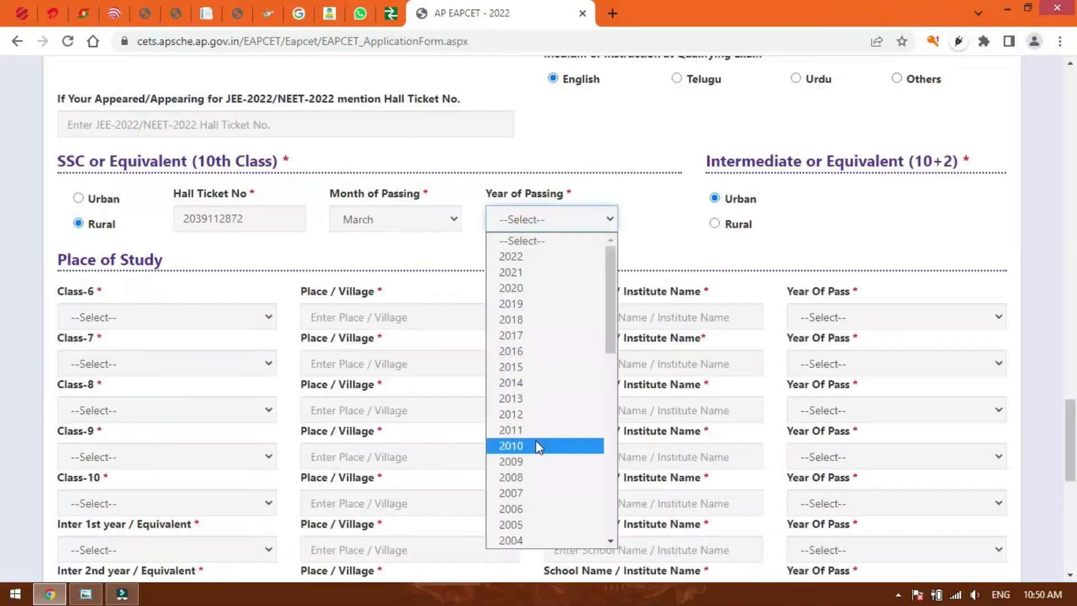
scroll(536, 441, "down", 10)
scroll(534, 372, "up", 10)
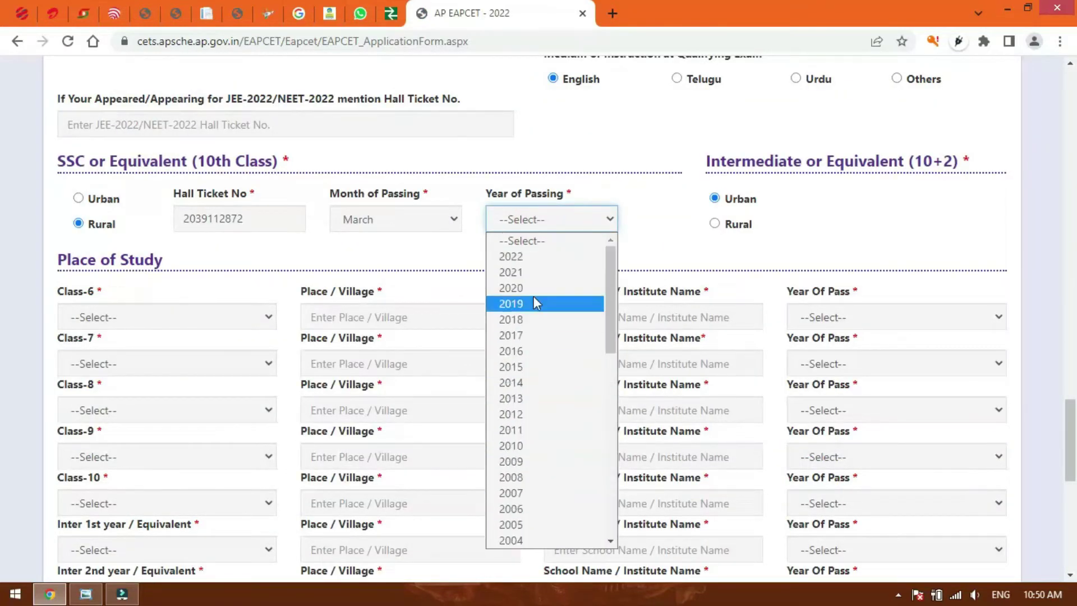
left_click(534, 310)
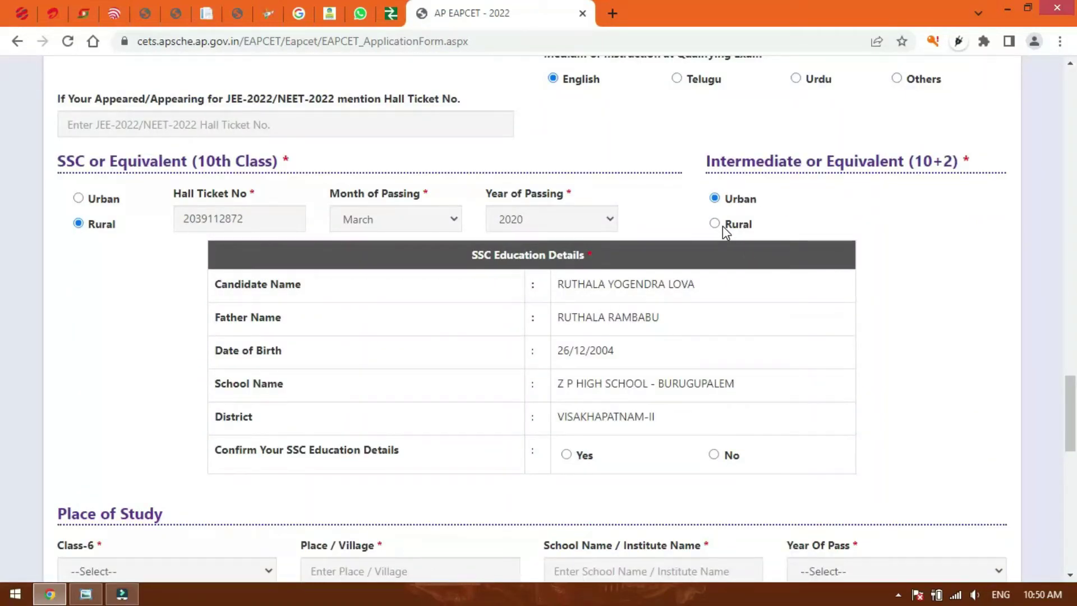
Confirm the fetched SSC education details and set the Class-6 year of pass to 2022.
left_click(847, 201)
left_click(715, 225)
left_click(974, 261)
scroll(473, 350, "down", 1)
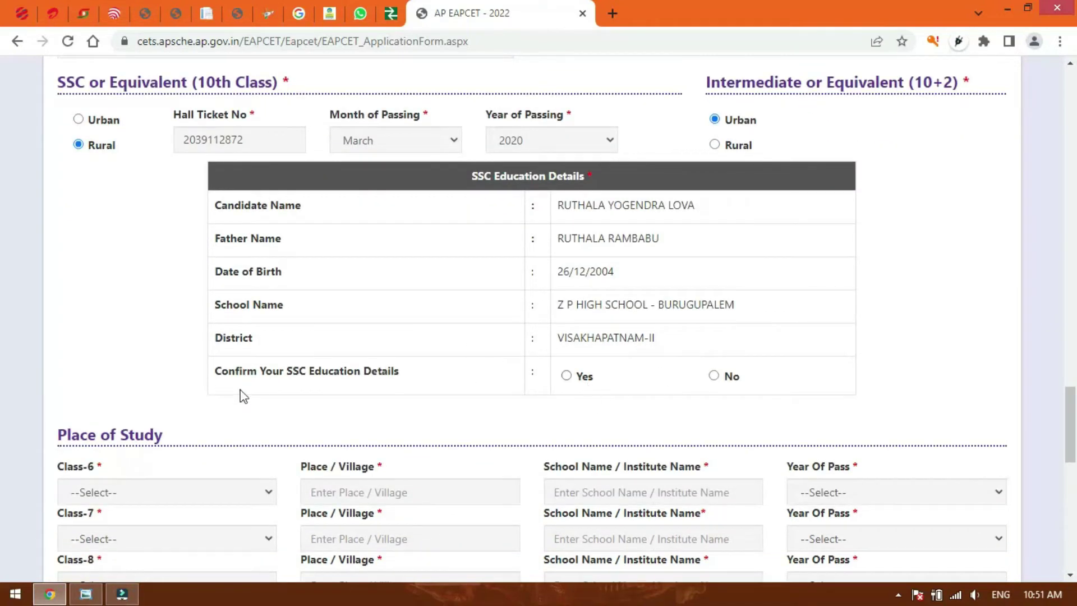
left_click(586, 379)
scroll(181, 337, "down", 4)
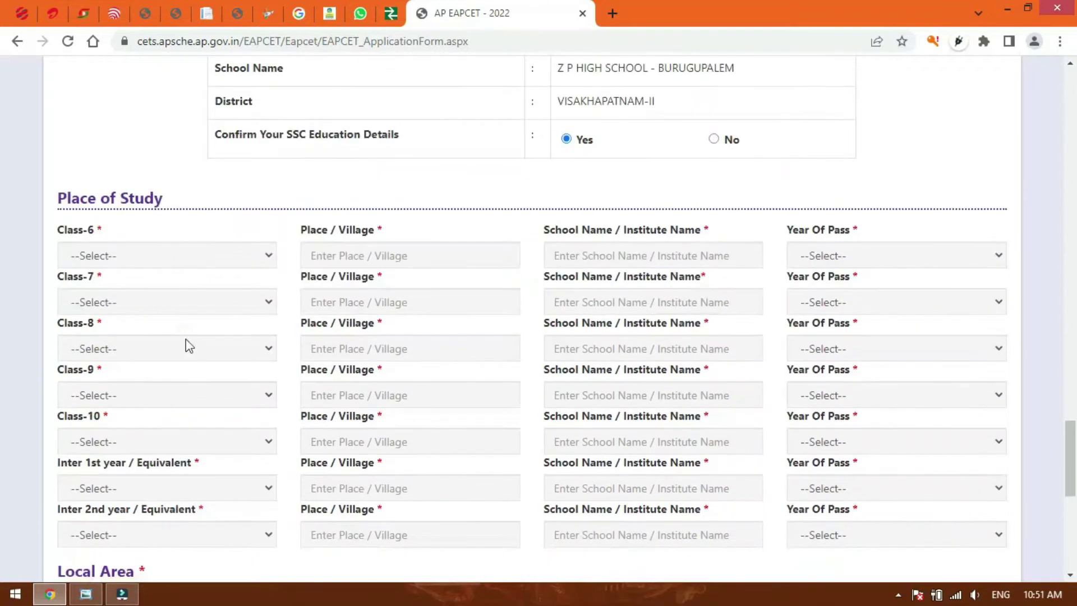
scroll(191, 219, "down", 1)
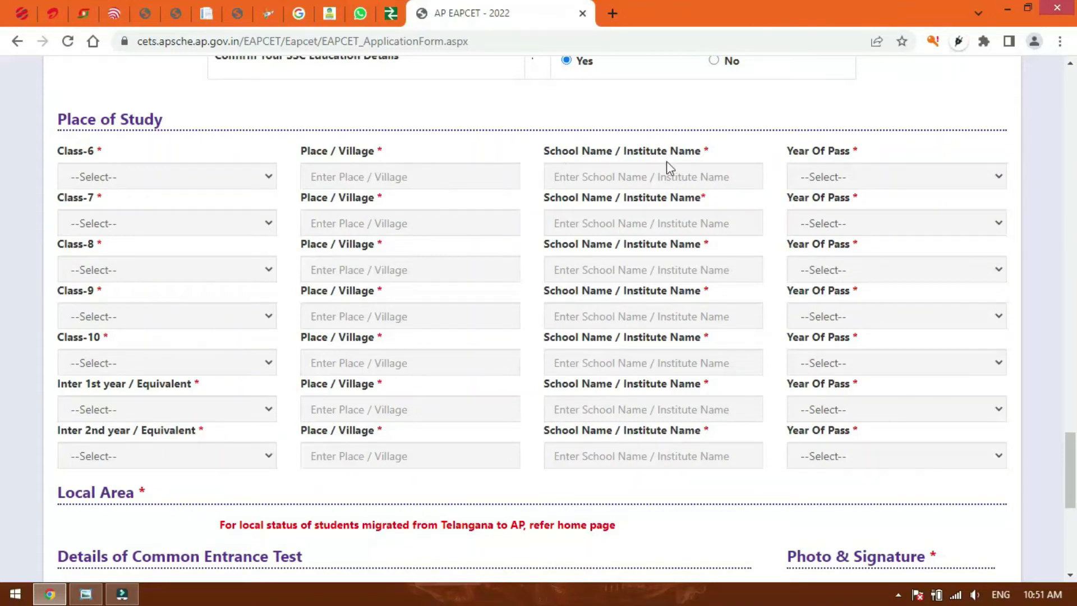
left_click(865, 346)
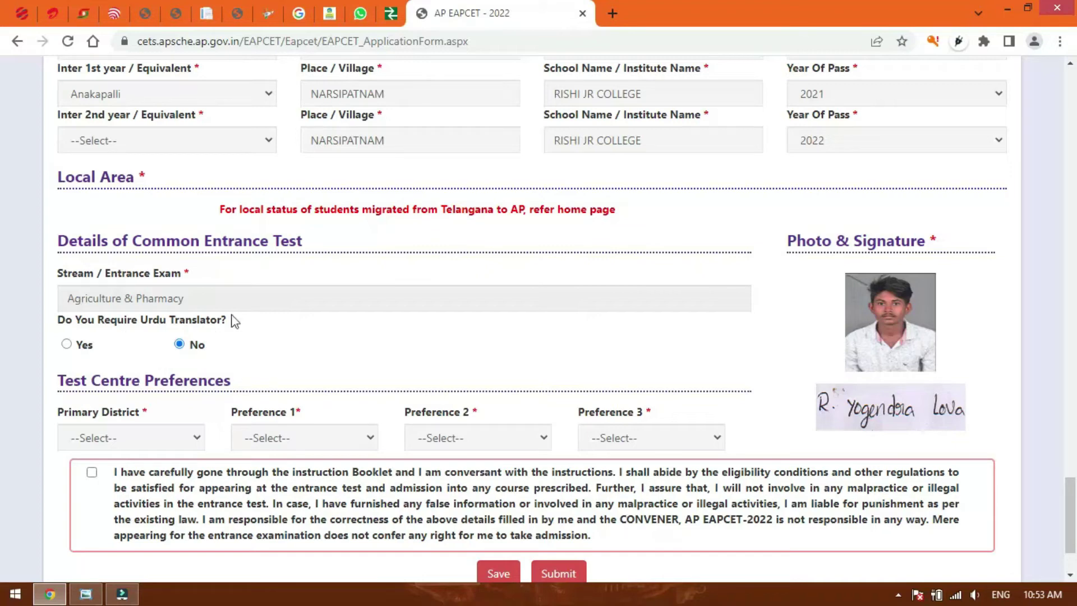
Choose VISAKHAPATNAM district with centres Gajuwaka, Visakhapatnam, Anandapuram, and tick the declaration.
scroll(361, 363, "down", 2)
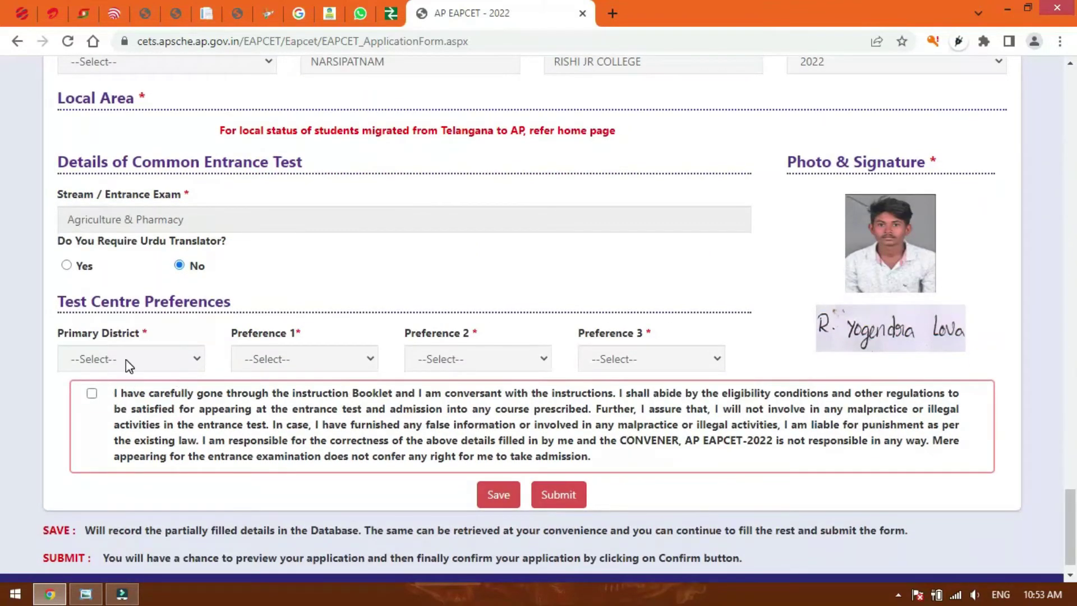
left_click(155, 360)
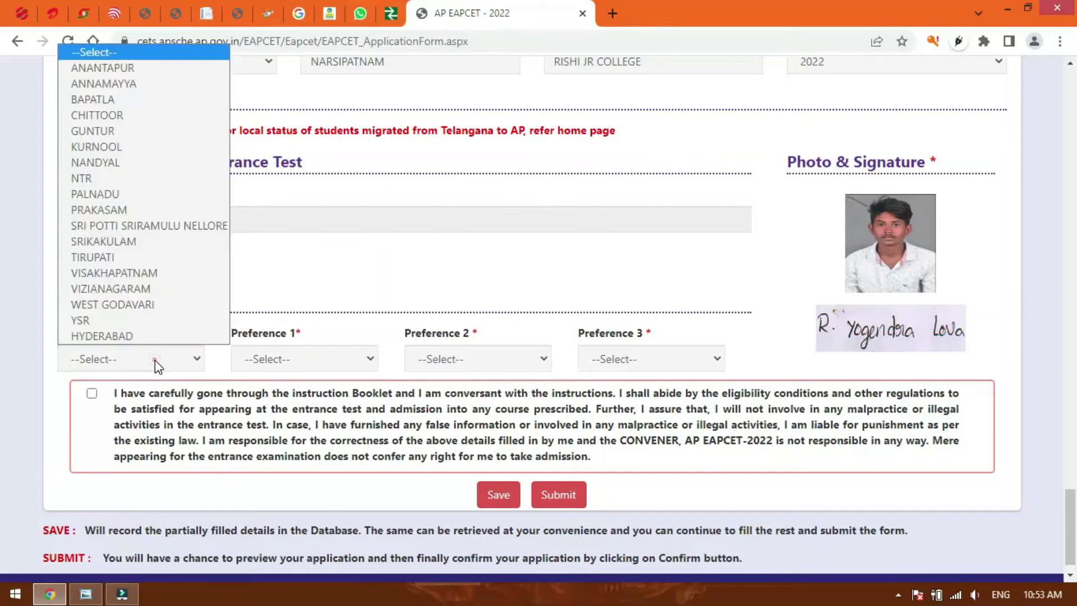
left_click(136, 274)
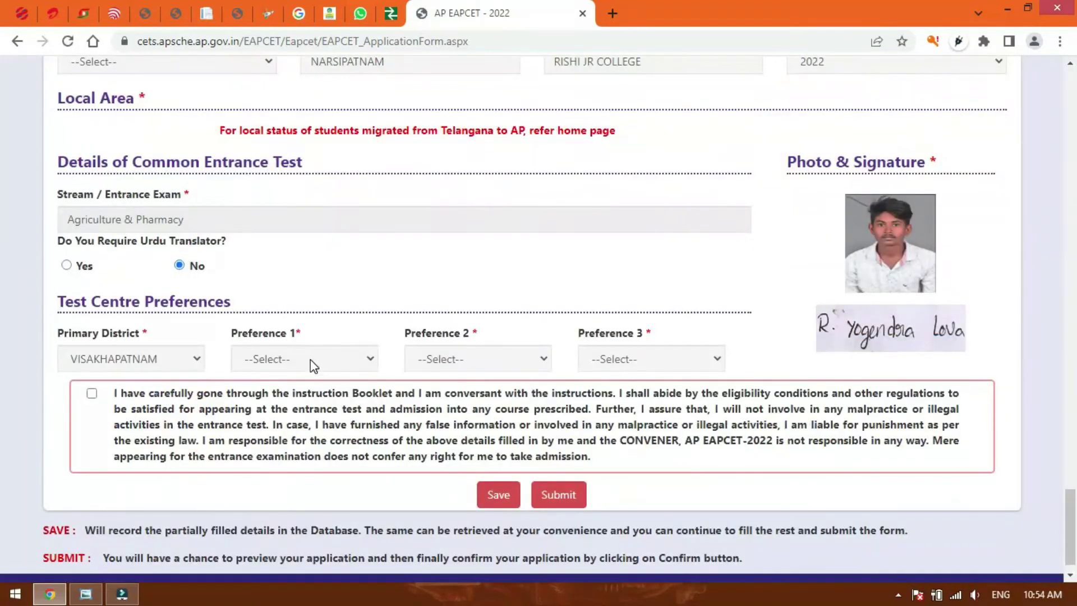
left_click(311, 359)
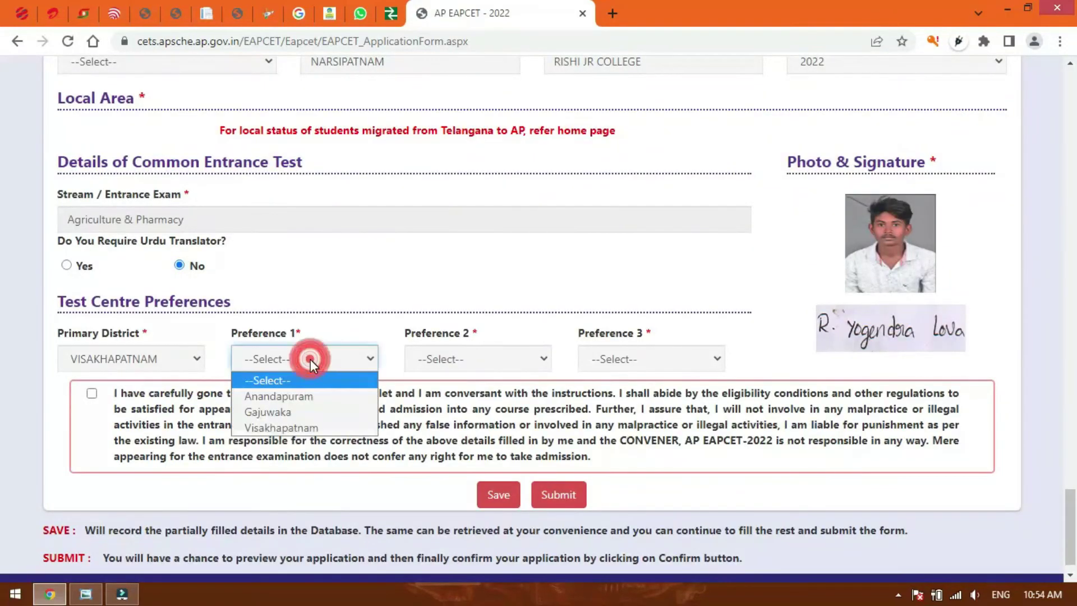
left_click(301, 414)
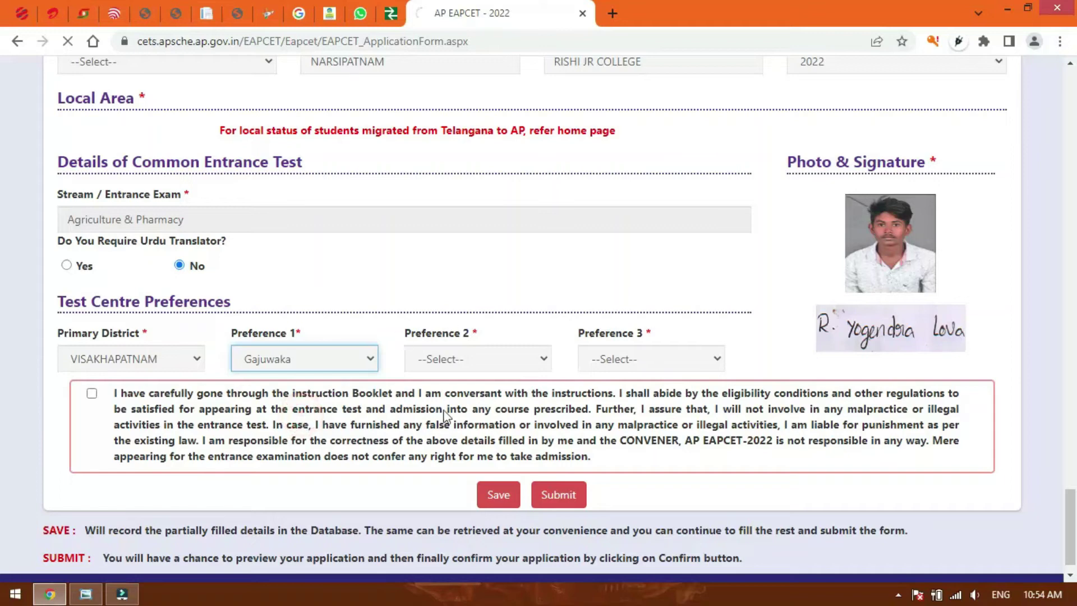
left_click(473, 365)
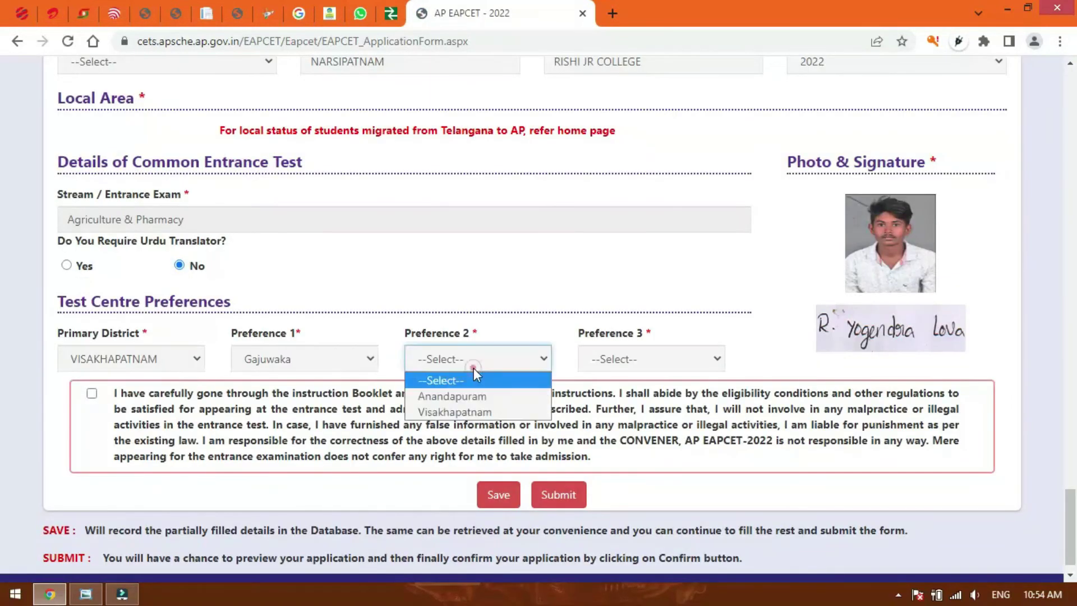
left_click(474, 413)
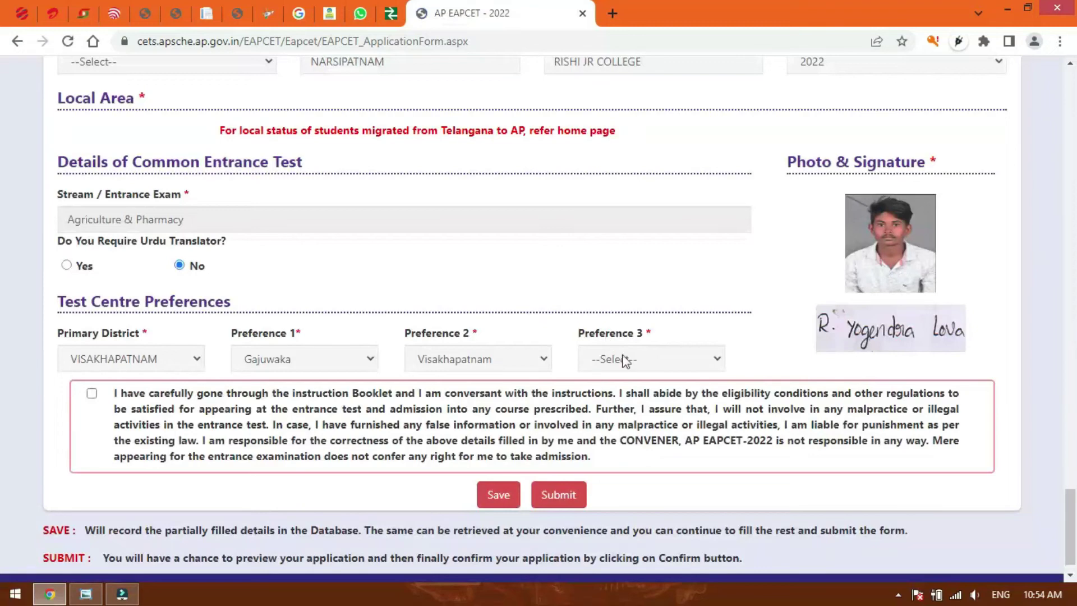
left_click(625, 361)
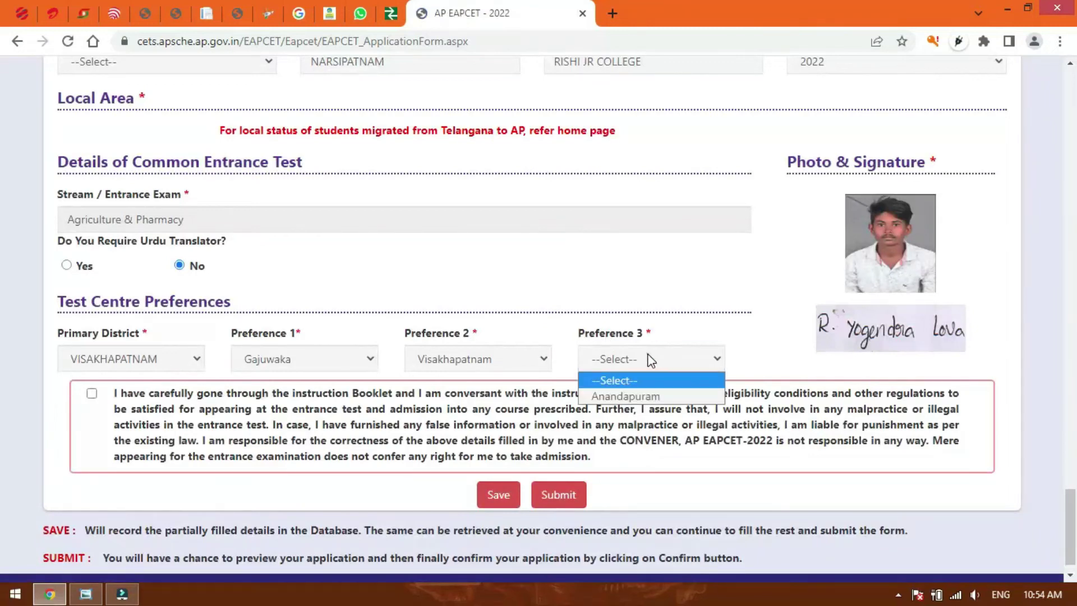
left_click(647, 396)
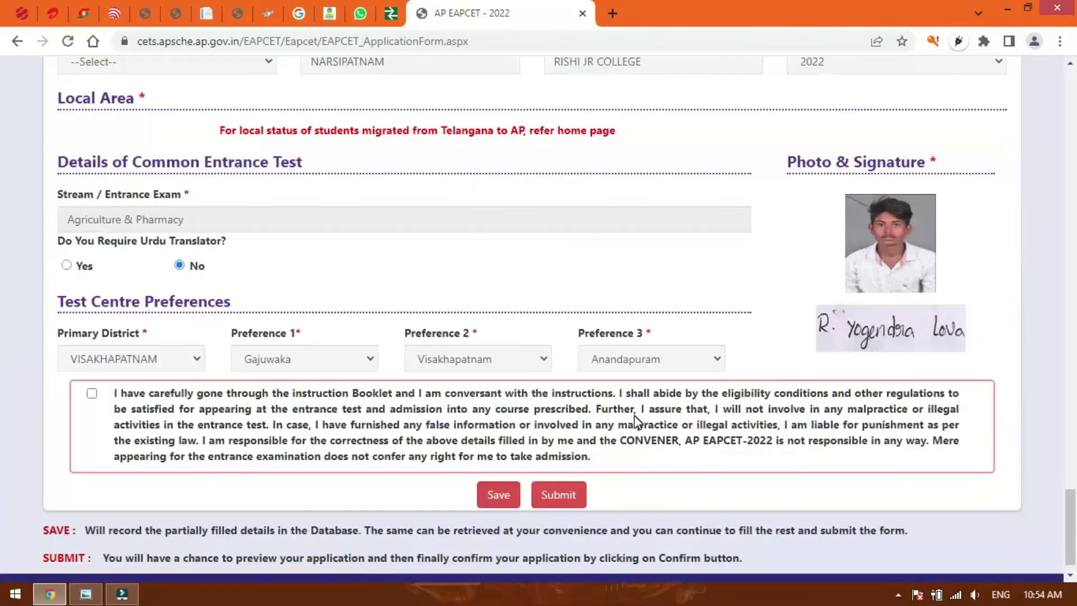
left_click(92, 393)
Save the application temporarily and dismiss the 'Saved Temporarily' message.
left_click(525, 295)
scroll(525, 295, "down", 1)
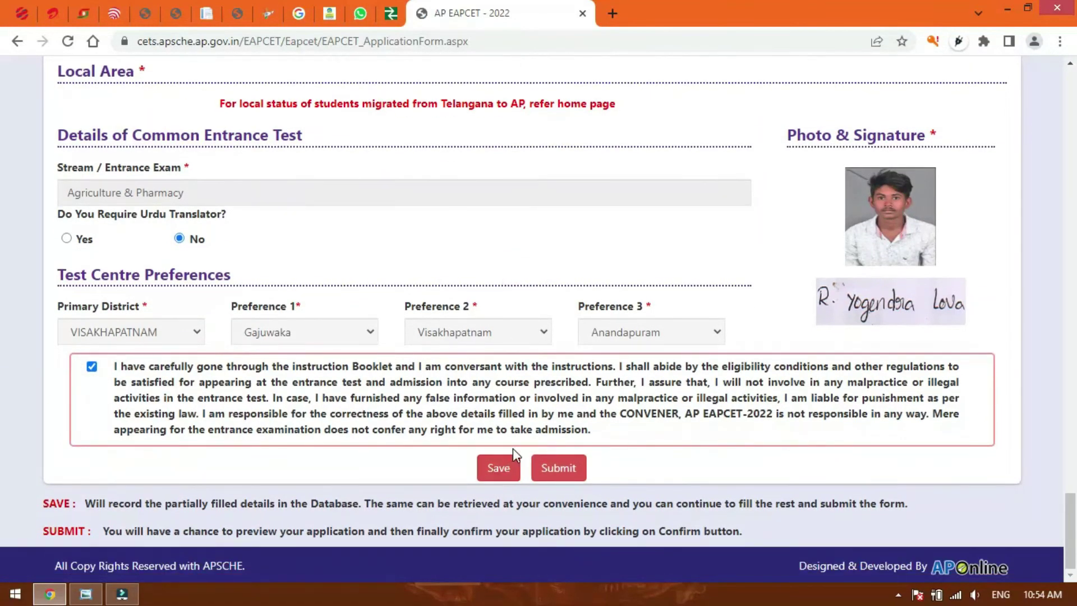
left_click(494, 474)
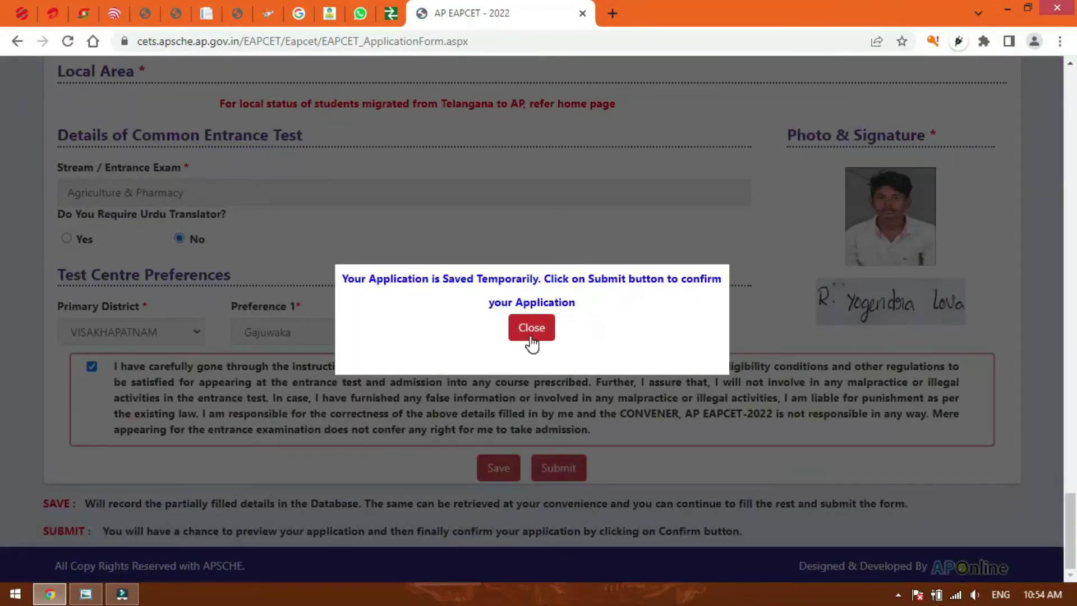
left_click(530, 337)
Submit the application for preview.
scroll(757, 331, "up", 5)
left_click(759, 327)
scroll(729, 370, "down", 5)
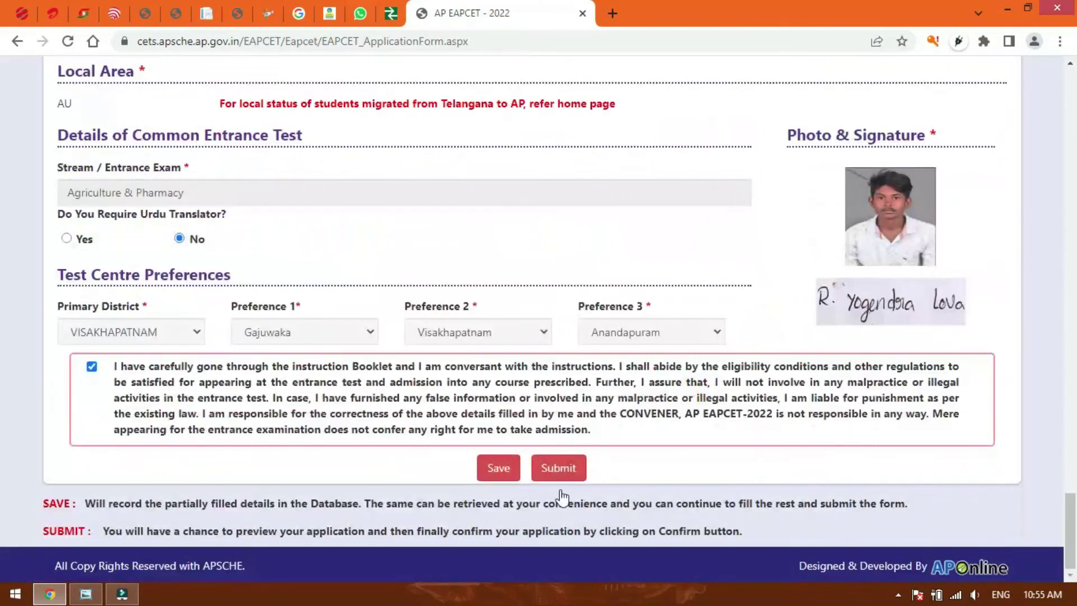
left_click(561, 469)
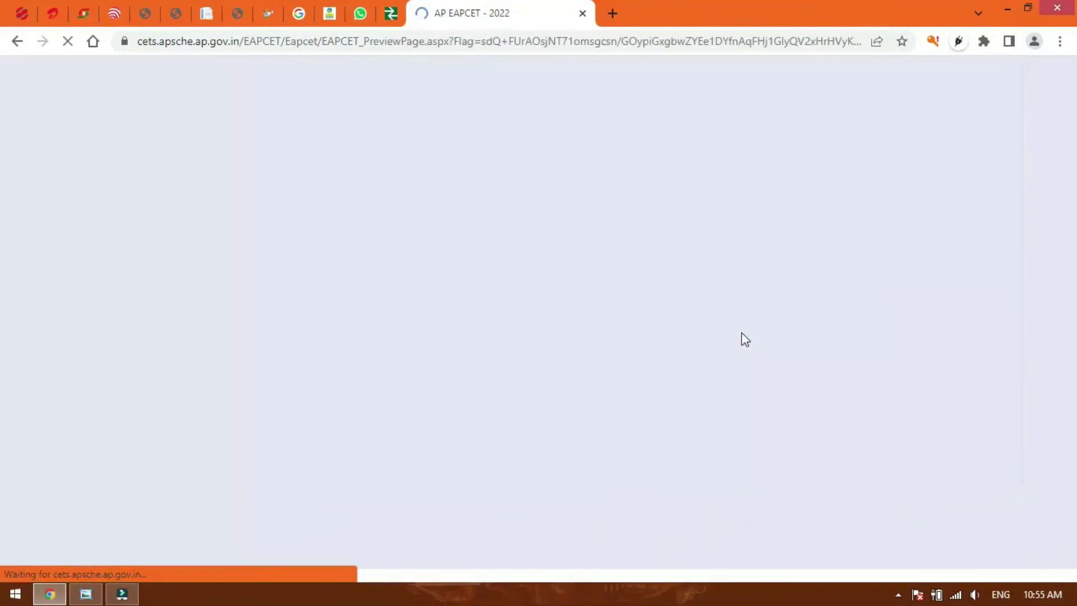
Scroll through the Application Preview and confirm it to receive the registration number.
scroll(543, 375, "down", 1)
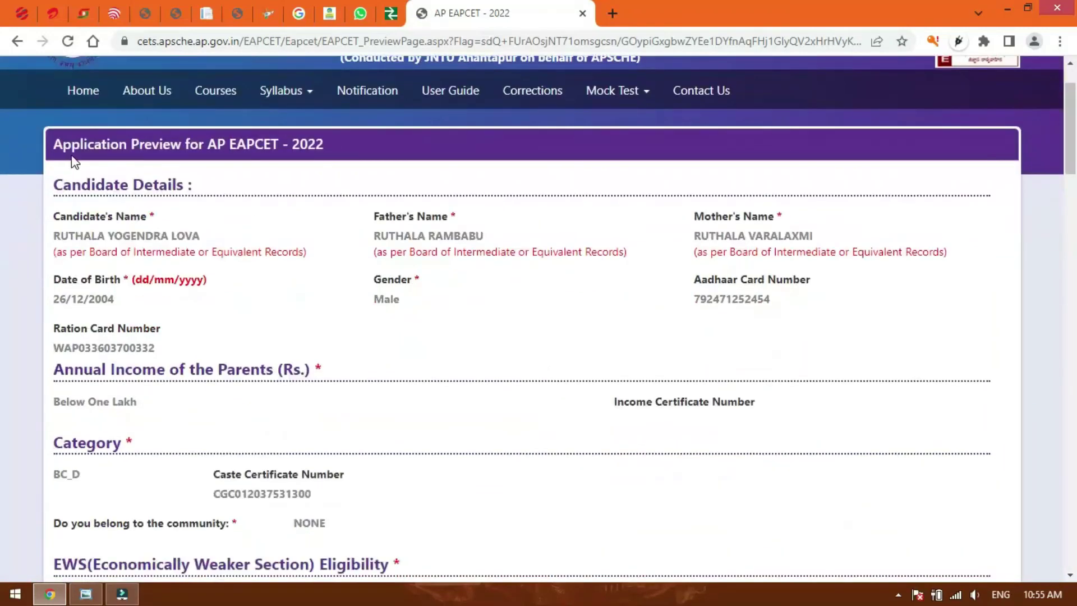
scroll(685, 270, "down", 4)
scroll(540, 294, "up", 4)
scroll(562, 251, "down", 2)
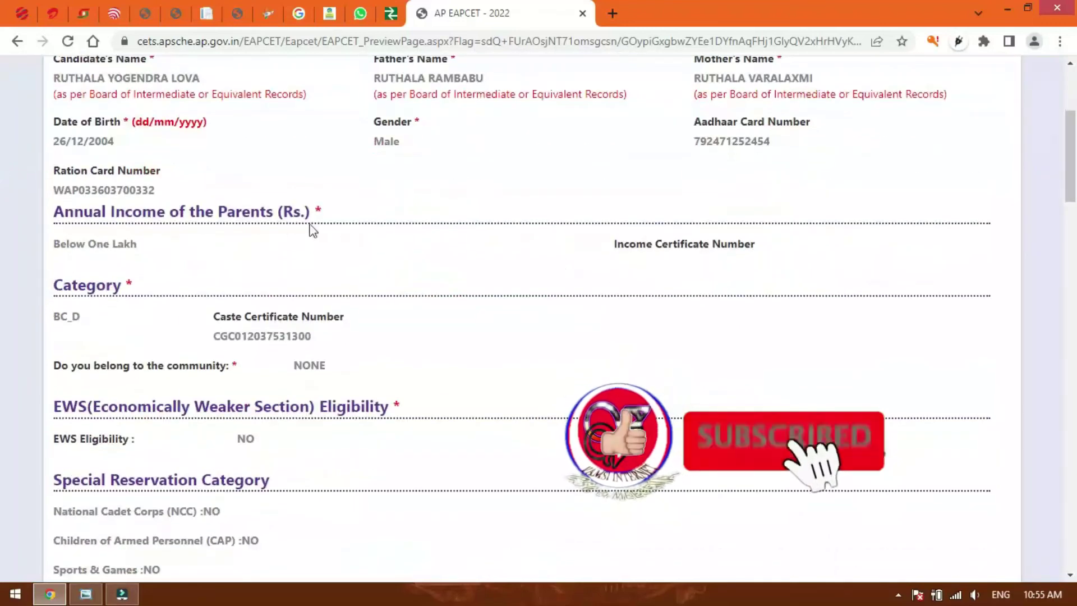
scroll(675, 253, "down", 2)
scroll(592, 260, "down", 2)
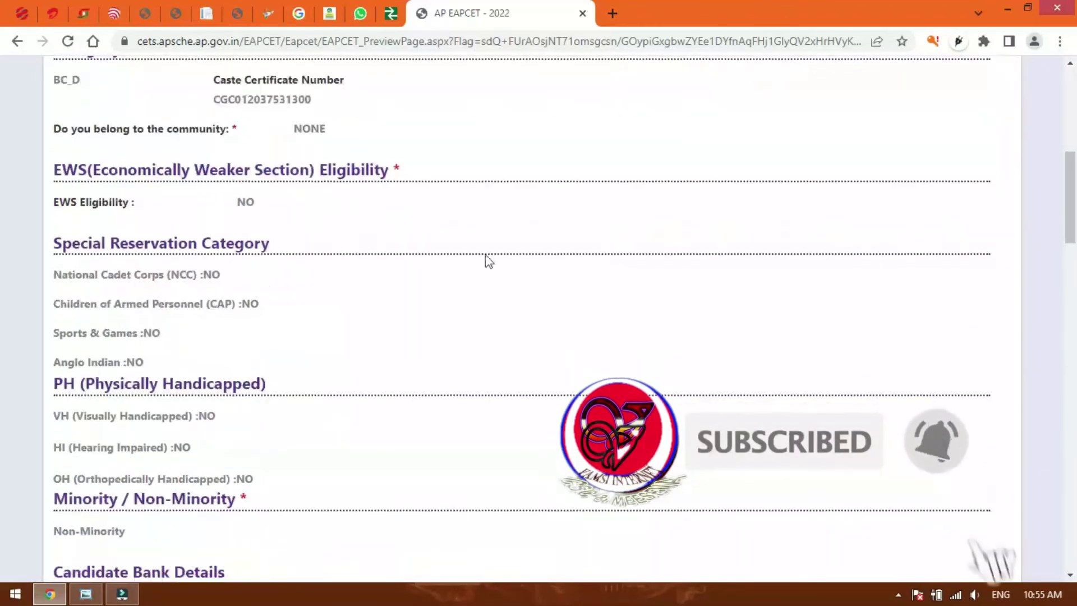
scroll(624, 340, "down", 4)
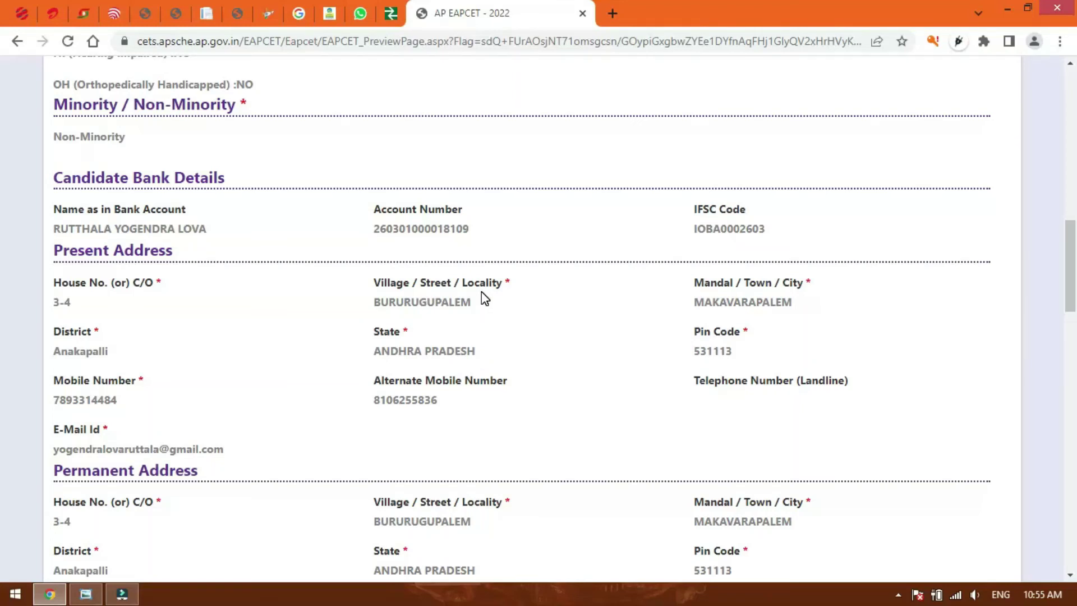
scroll(483, 297, "down", 15)
left_click(563, 503)
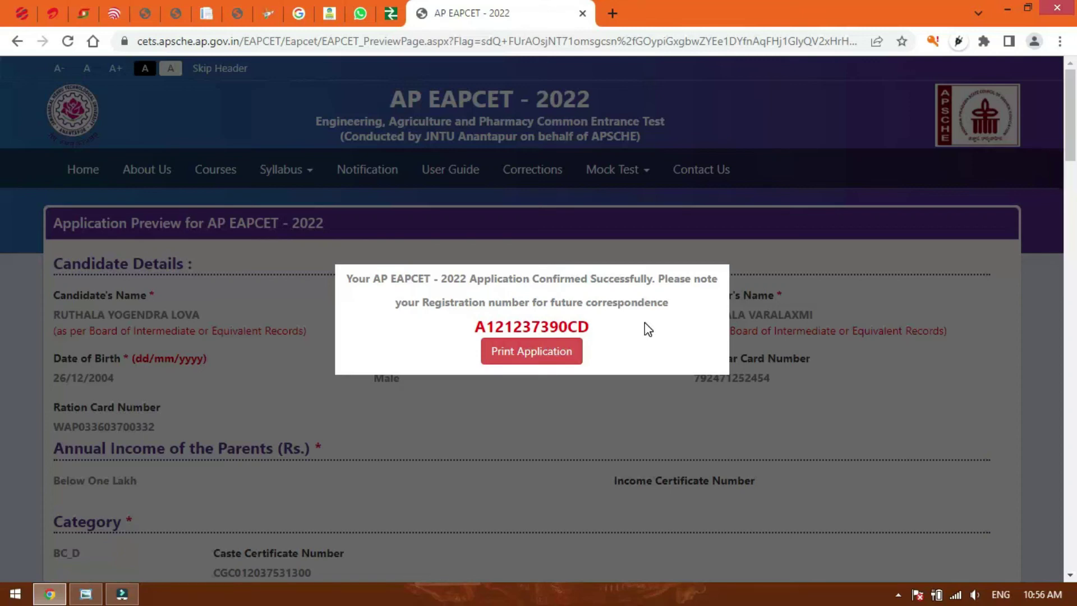
Open Print Application from the confirmation popup and print the form from the bottom.
left_click(531, 358)
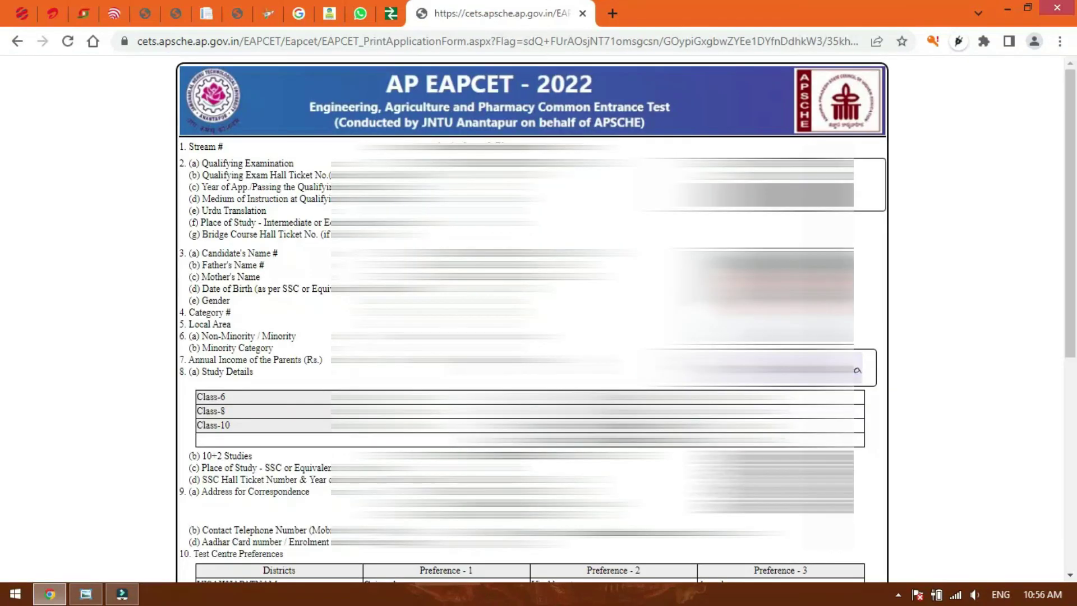
scroll(856, 328, "down", 7)
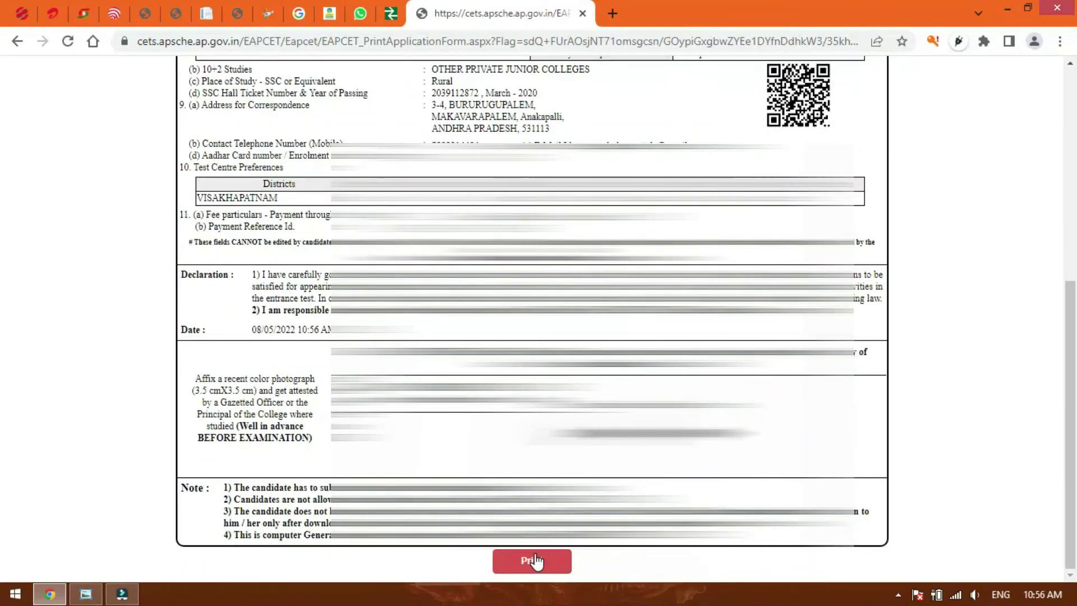
left_click(534, 560)
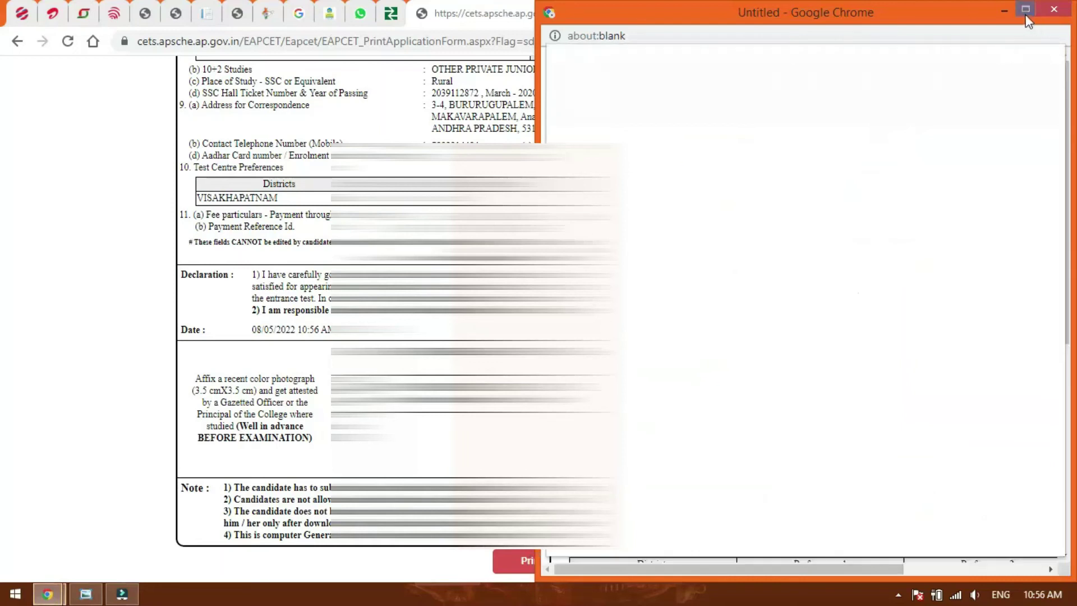
Maximize the print window, review the EPSON L210 Series print settings, and finish the dialog.
left_click(1025, 17)
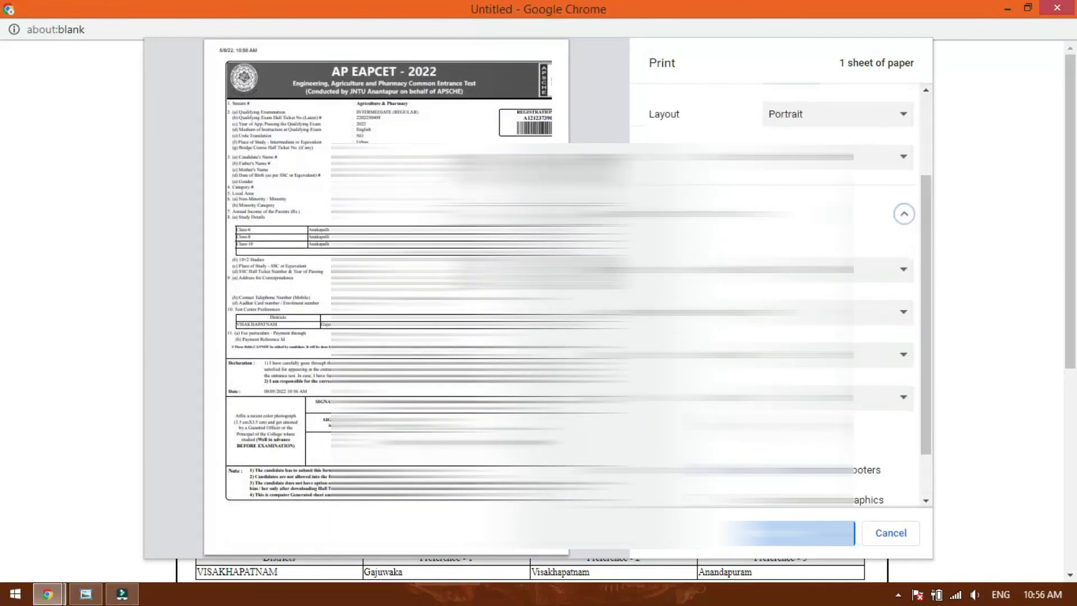
type("0")
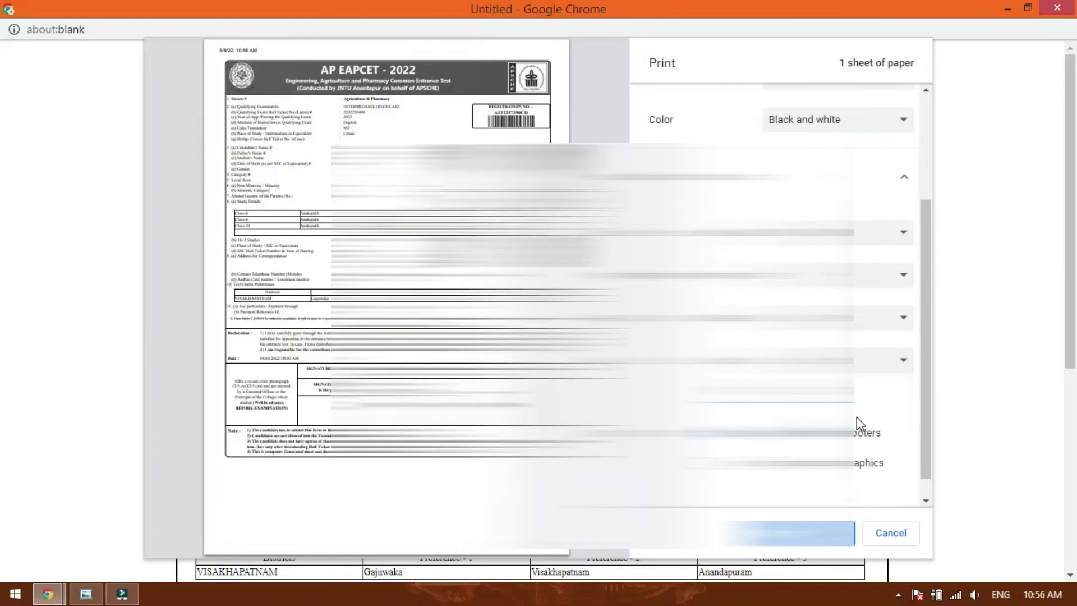
scroll(857, 416, "up", 3)
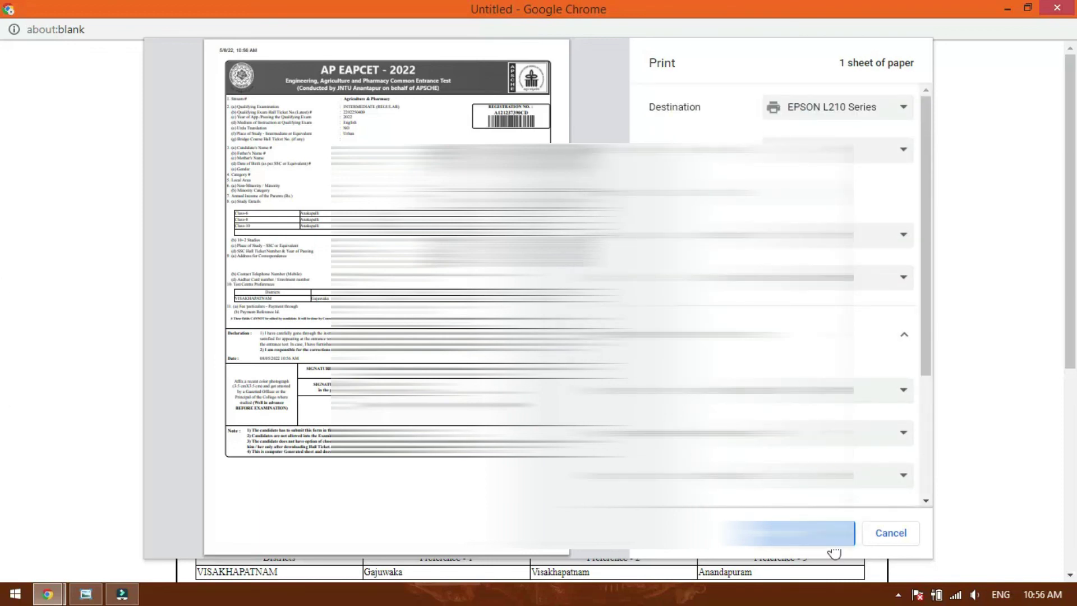
left_click(832, 545)
scroll(857, 218, "up", 5)
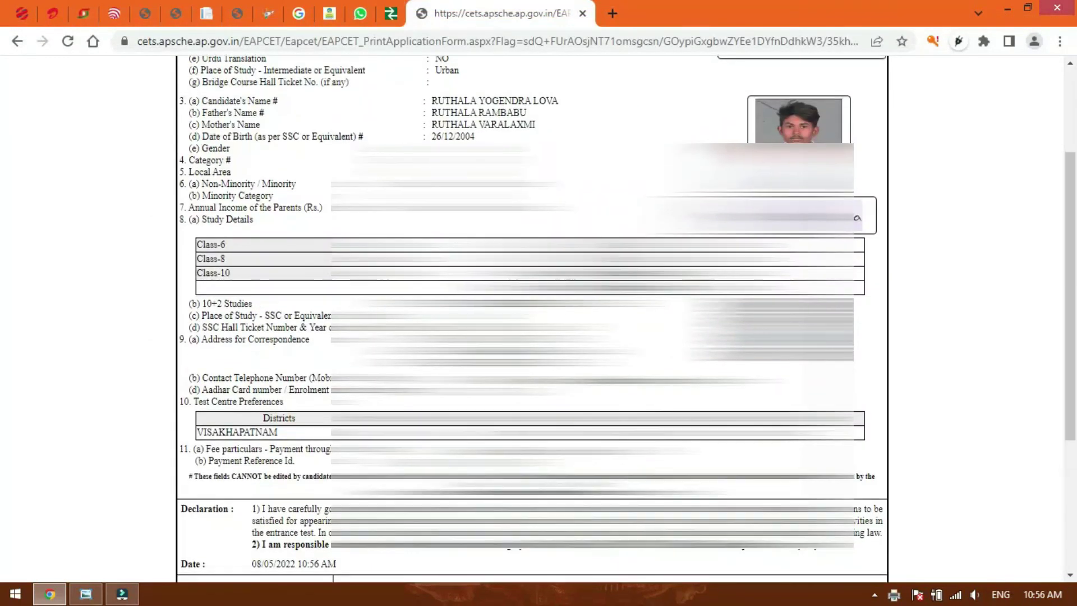
scroll(857, 217, "down", 4)
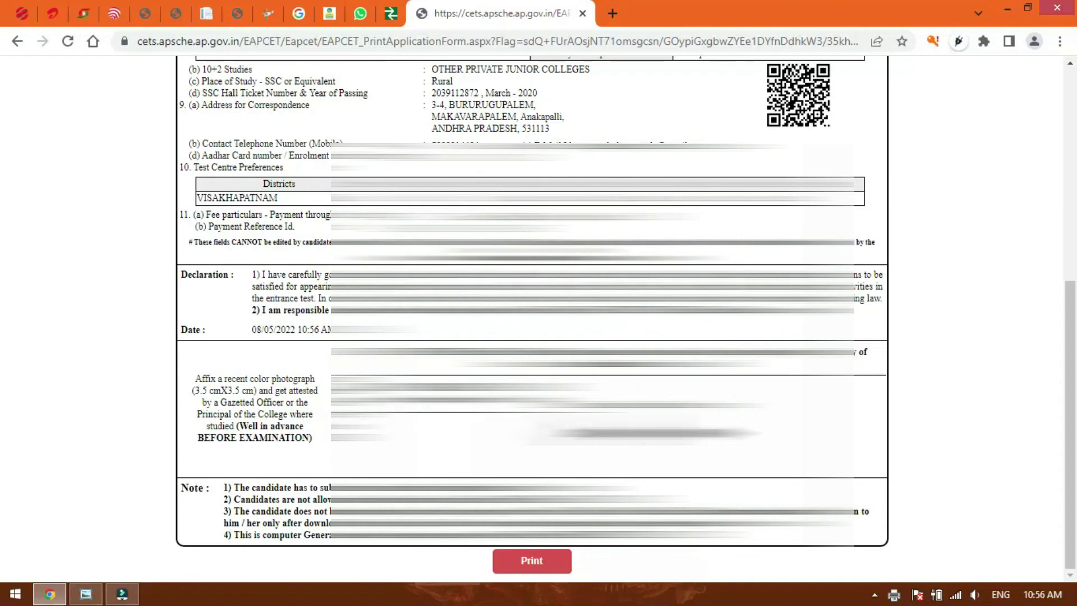